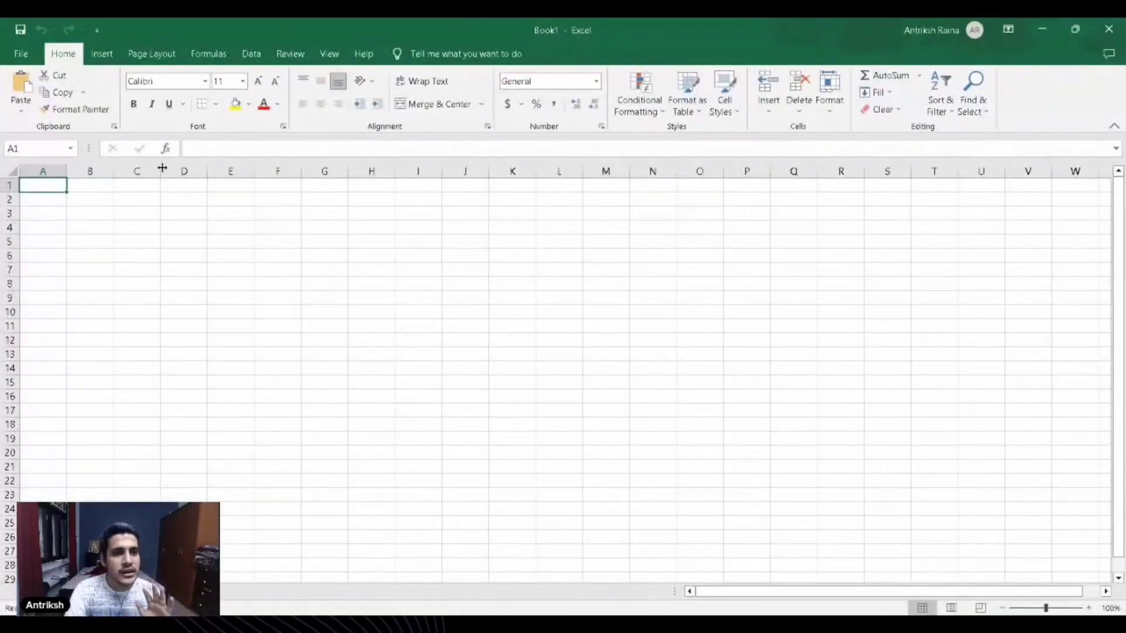
- Search the Office Add-ins store for 'AI' from the Insert ribbon
{"action": "left_click", "coordinate": [102, 53]}
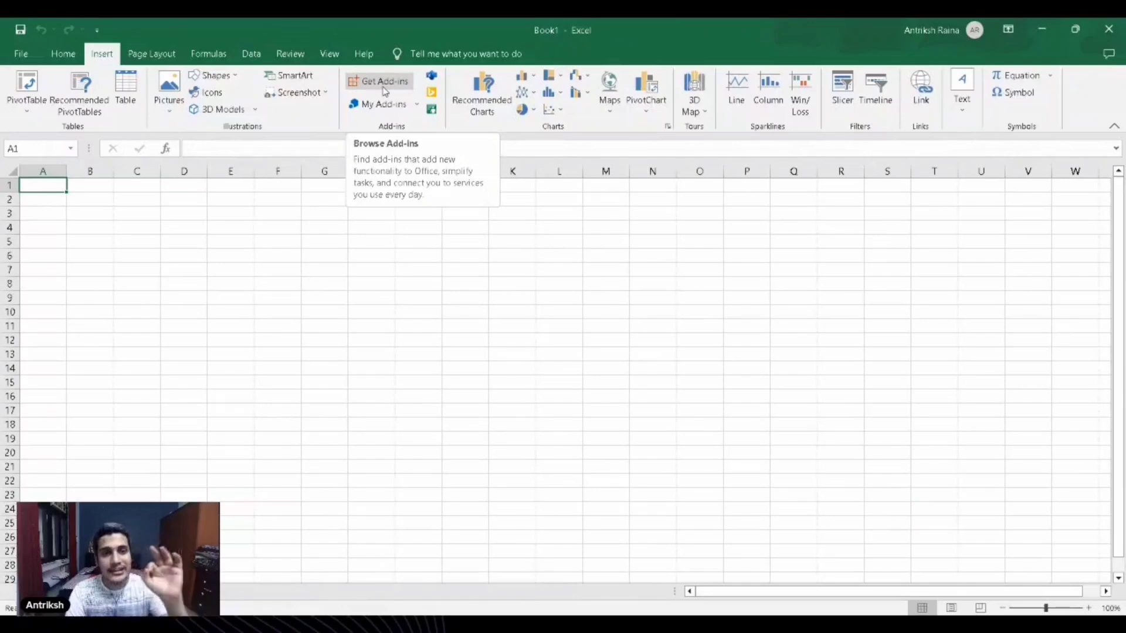
{"action": "left_click", "coordinate": [384, 85]}
{"action": "type", "text": "AI"}
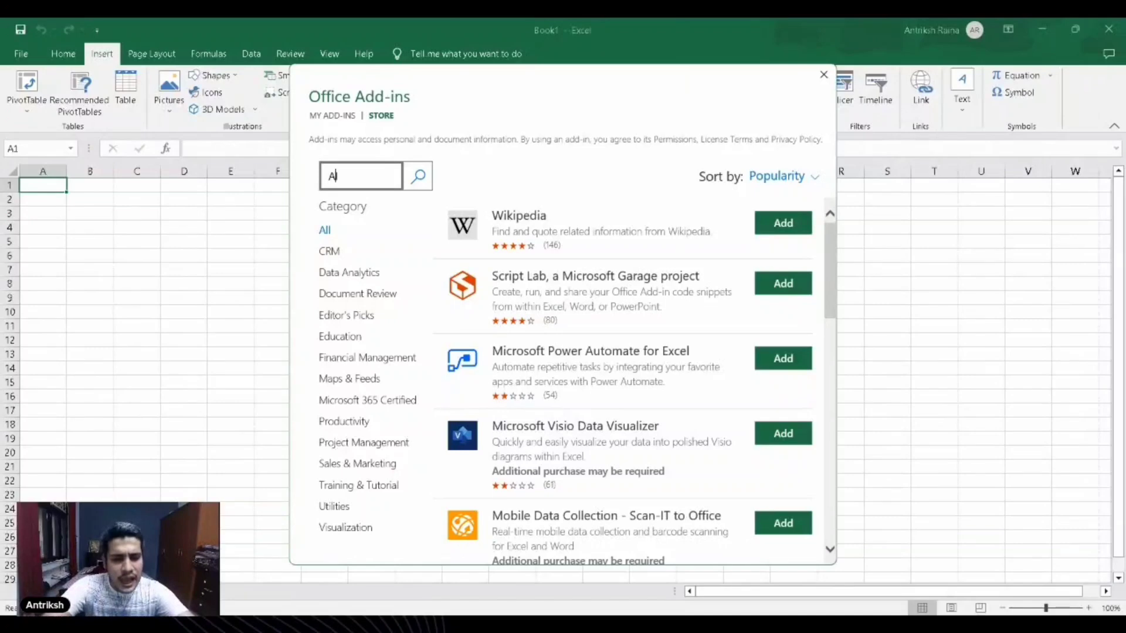
{"action": "left_click", "coordinate": [419, 177]}
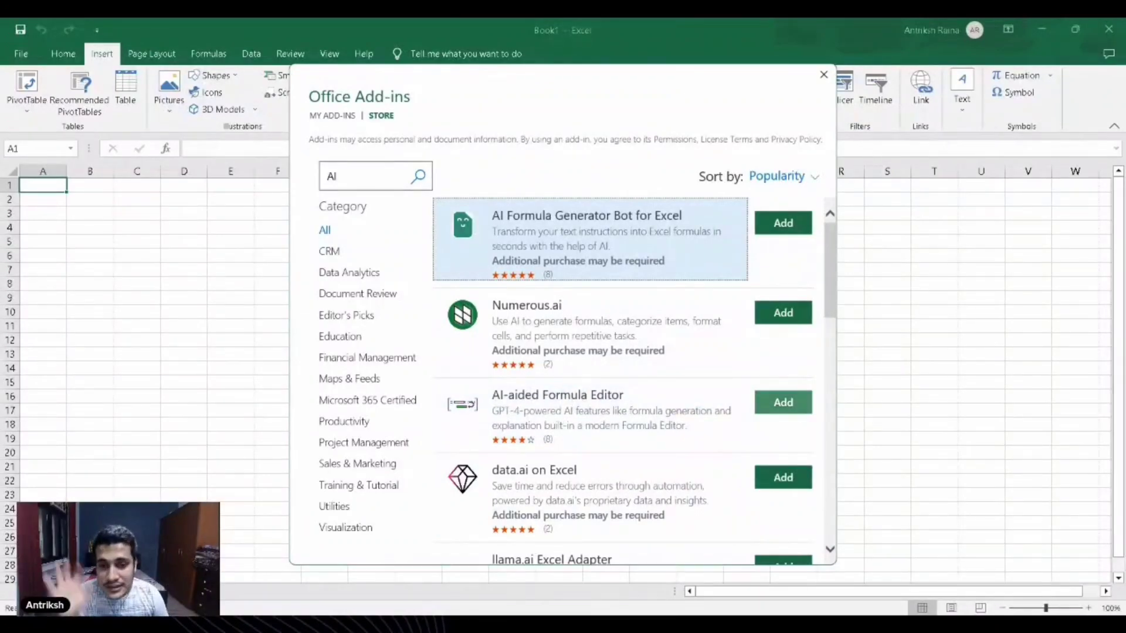
- Add the AI-aided Formula Editor, agreeing to its terms and conditions
{"action": "left_click", "coordinate": [784, 402]}
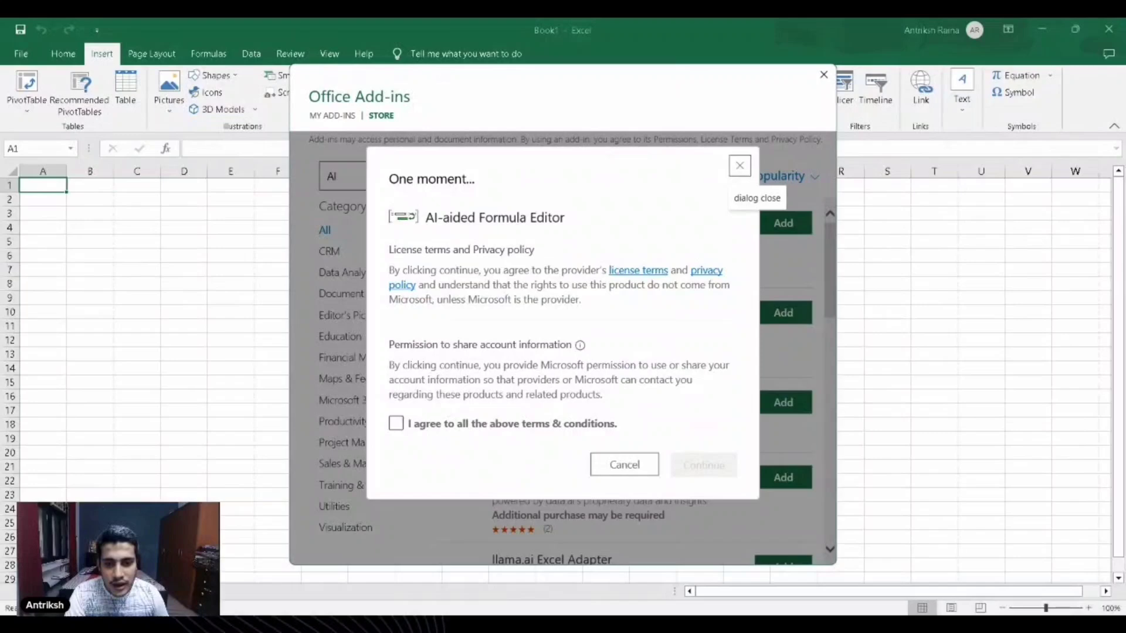
{"action": "left_click", "coordinate": [626, 465]}
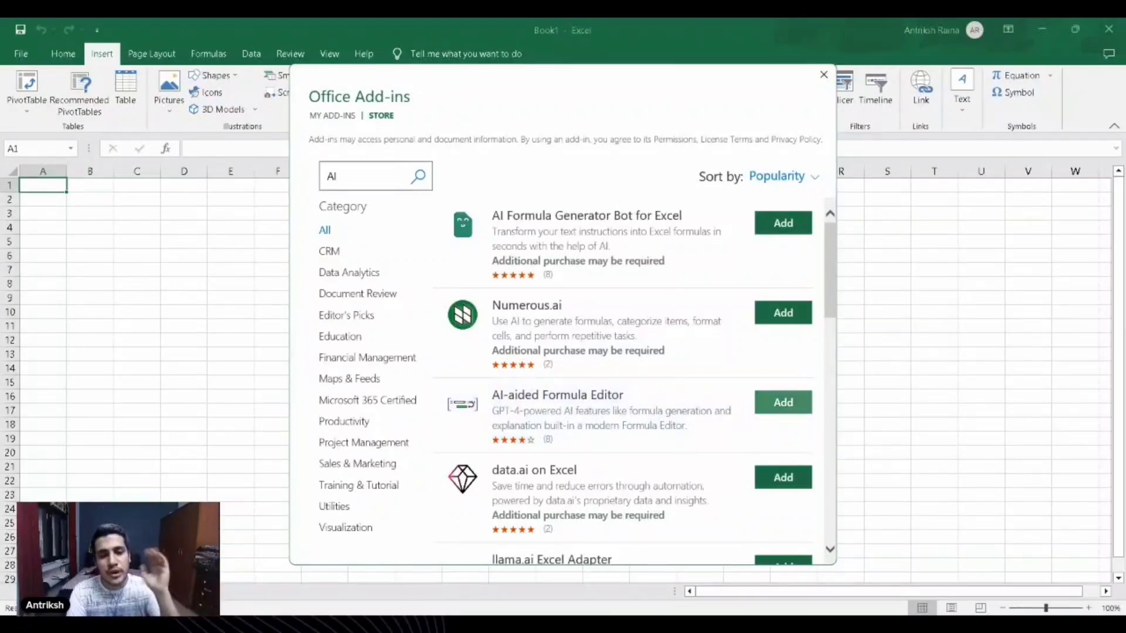
{"action": "left_click", "coordinate": [784, 403]}
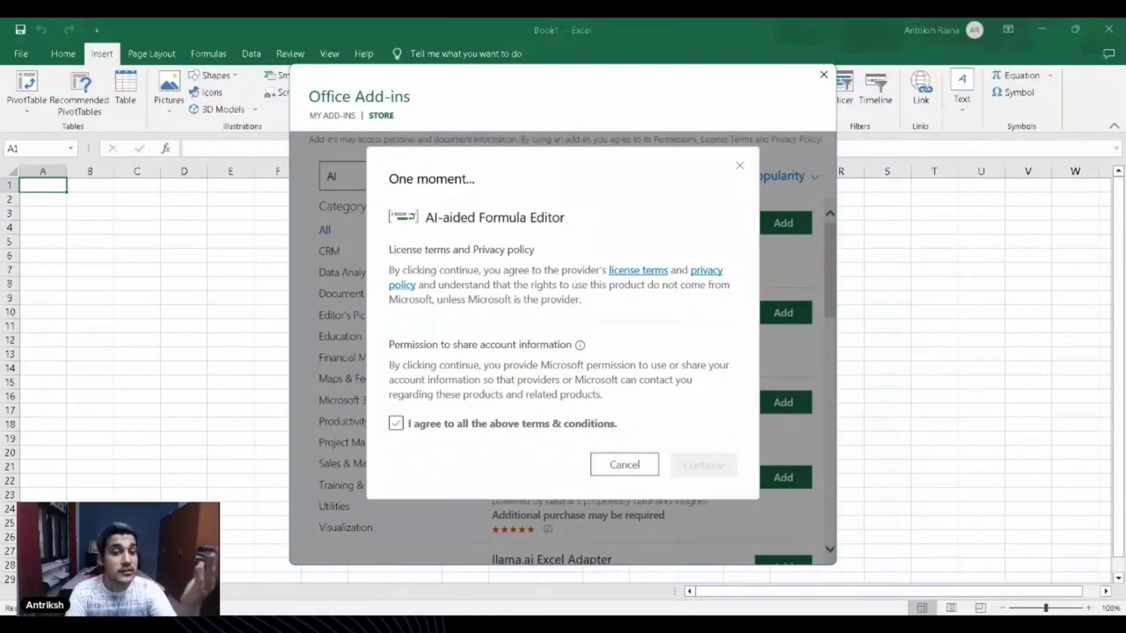
{"action": "left_click", "coordinate": [397, 423]}
{"action": "left_click", "coordinate": [695, 474]}
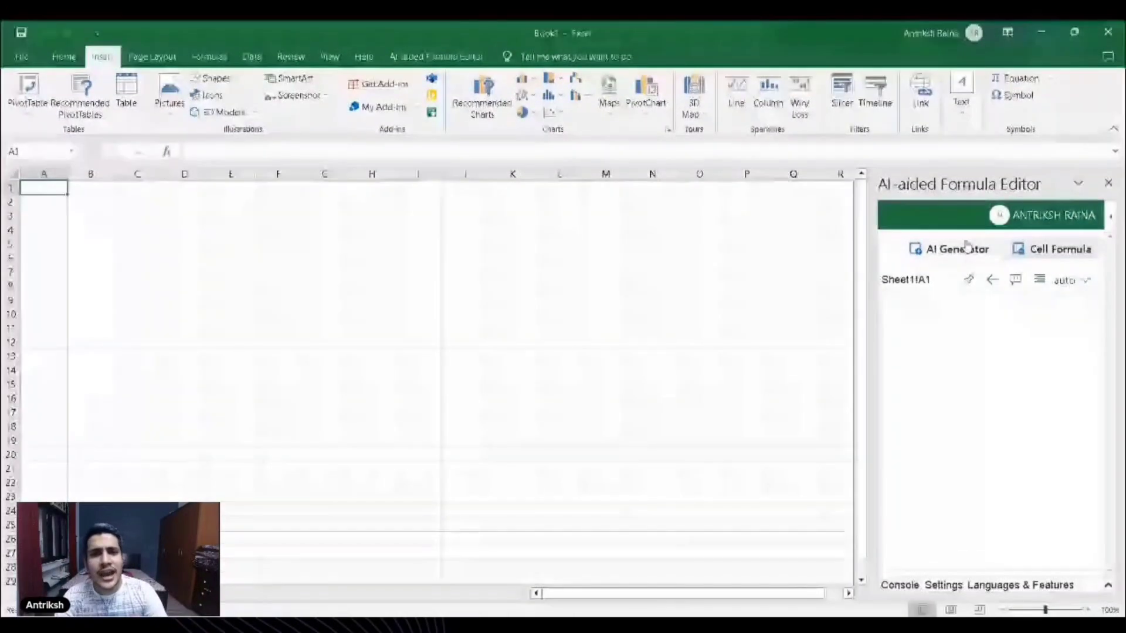
- Select the AI Generator sample description to replace it with a request for 30 random names with ages
{"action": "left_click", "coordinate": [959, 247]}
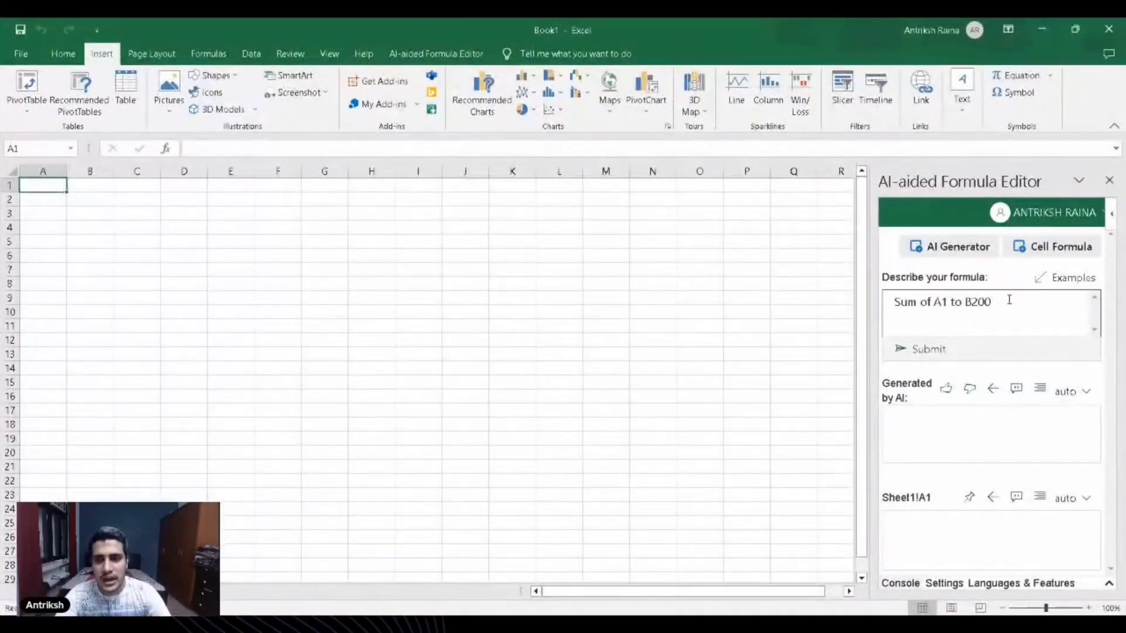
{"action": "left_click_drag", "start_coordinate": [1012, 308], "coordinate": [901, 334]}
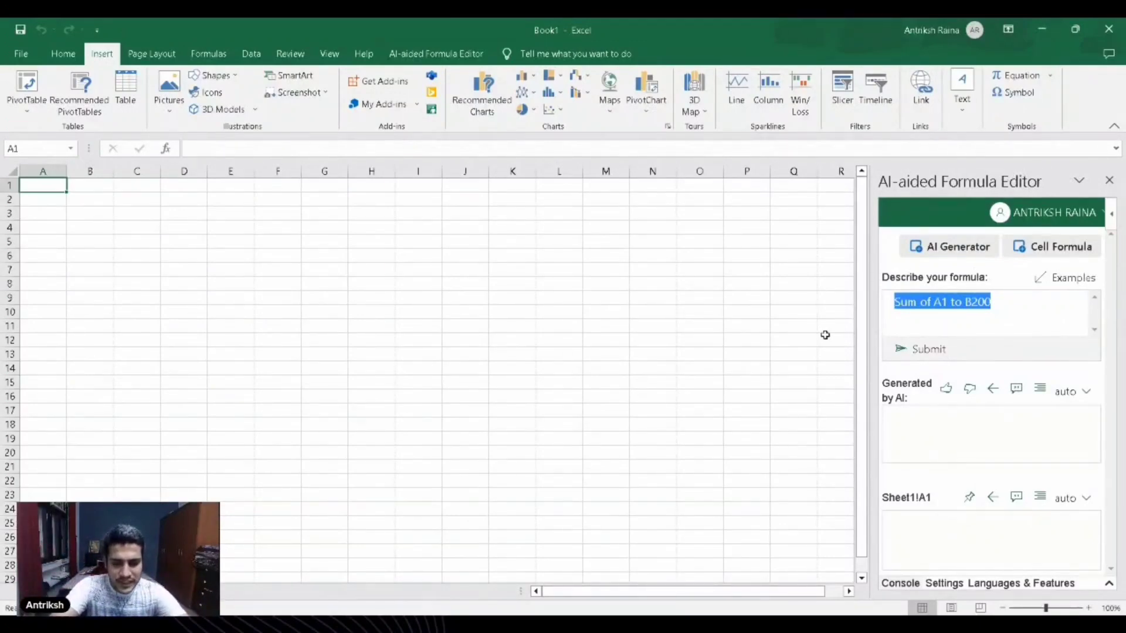
{"action": "type", "text": "F"}
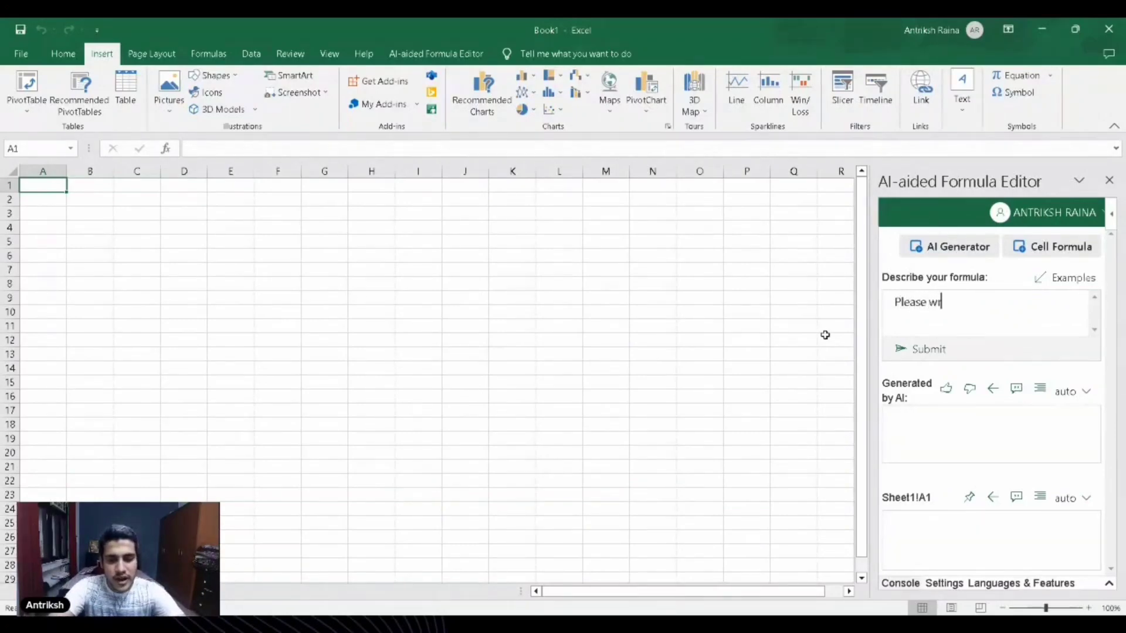
{"action": "type", "text": "3"}
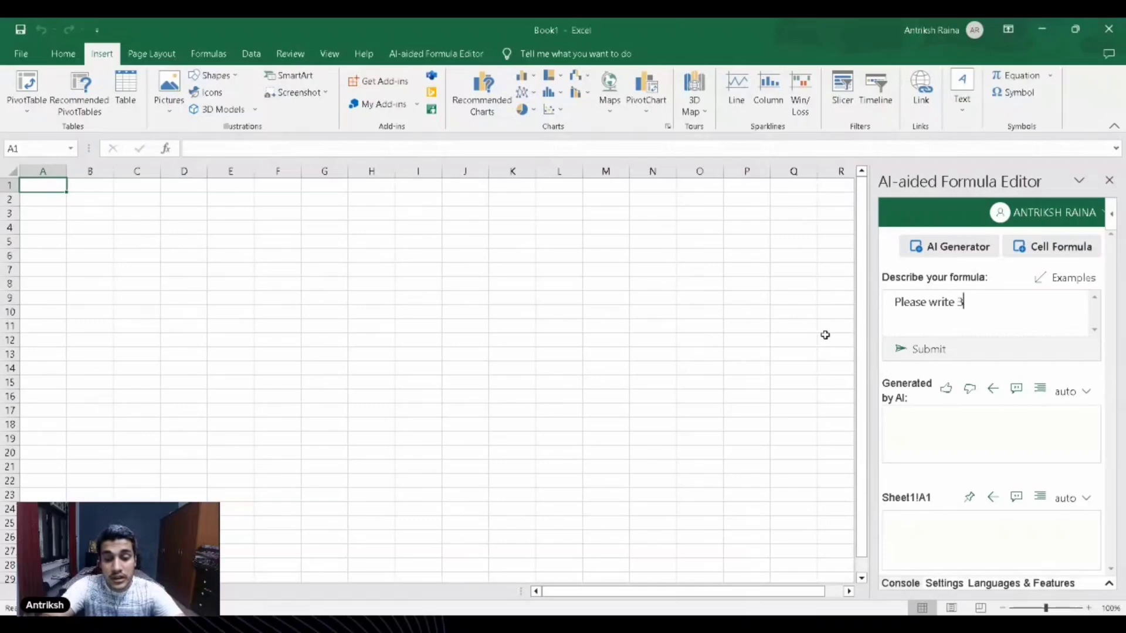
{"action": "type", "text": "0 rand"}
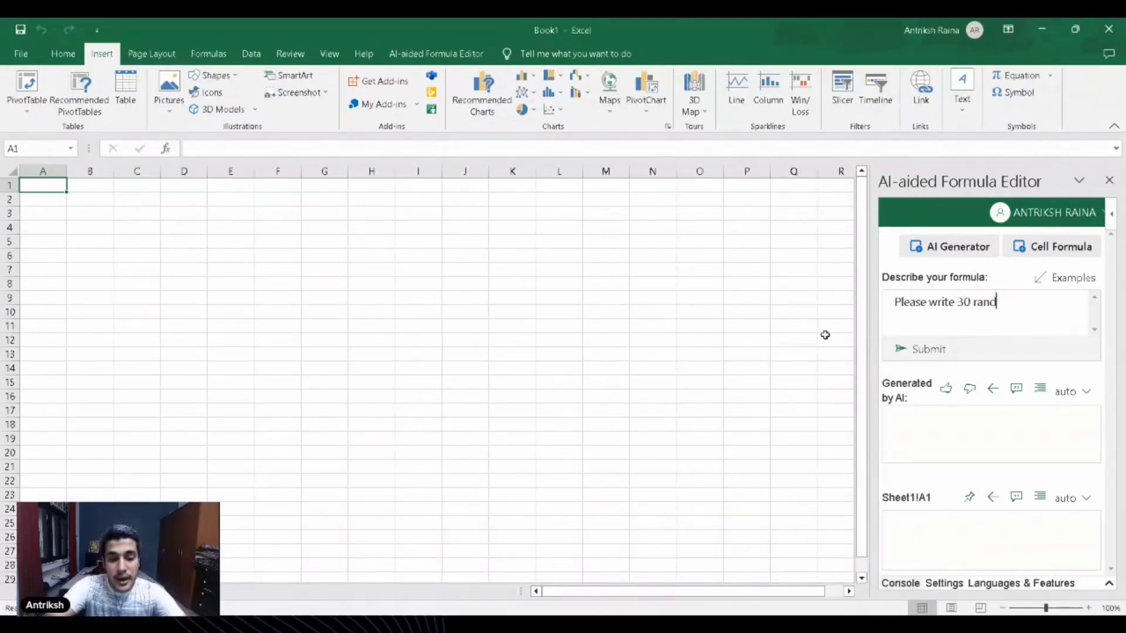
{"action": "type", "text": "om names"}
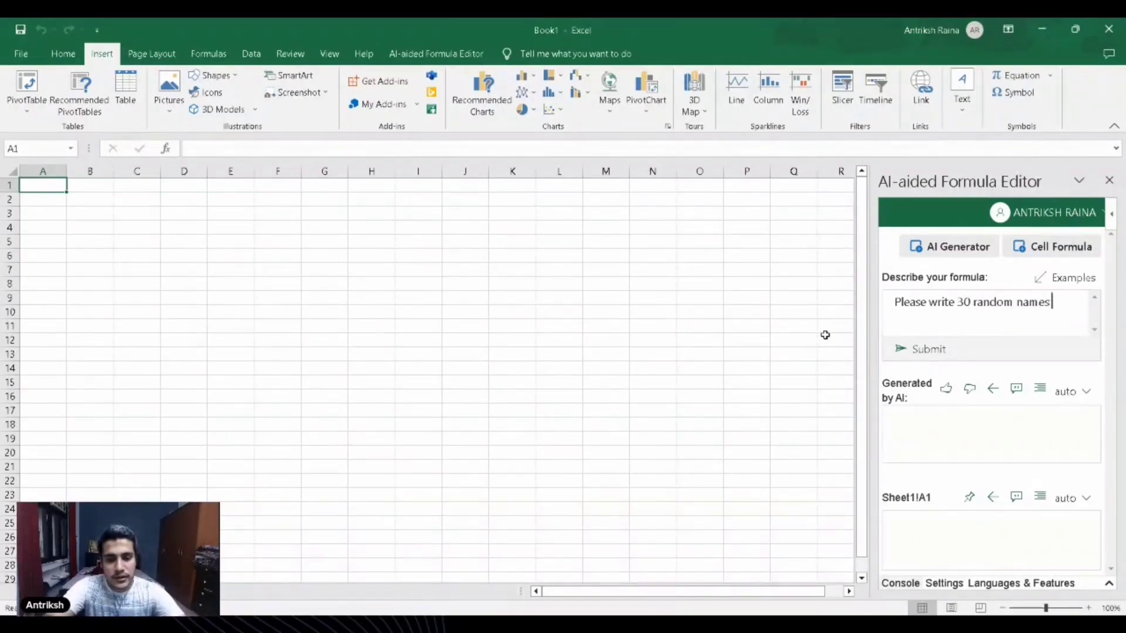
{"action": "type", "text": "th t"}
{"action": "type", "text": " h"}
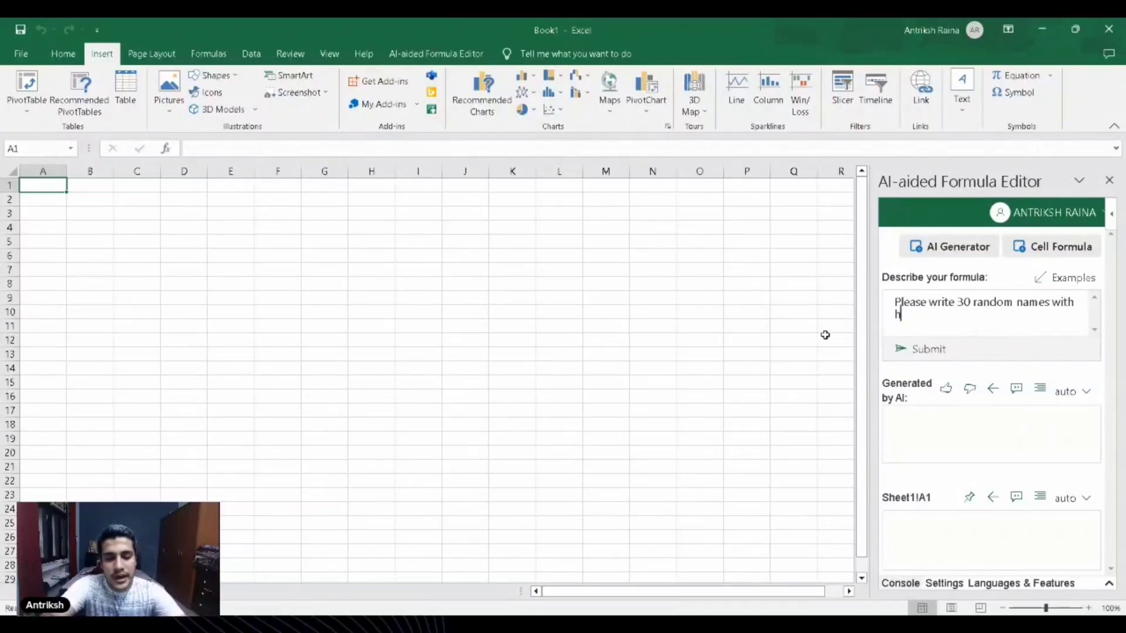
{"action": "type", "text": "eir ages in 3"}
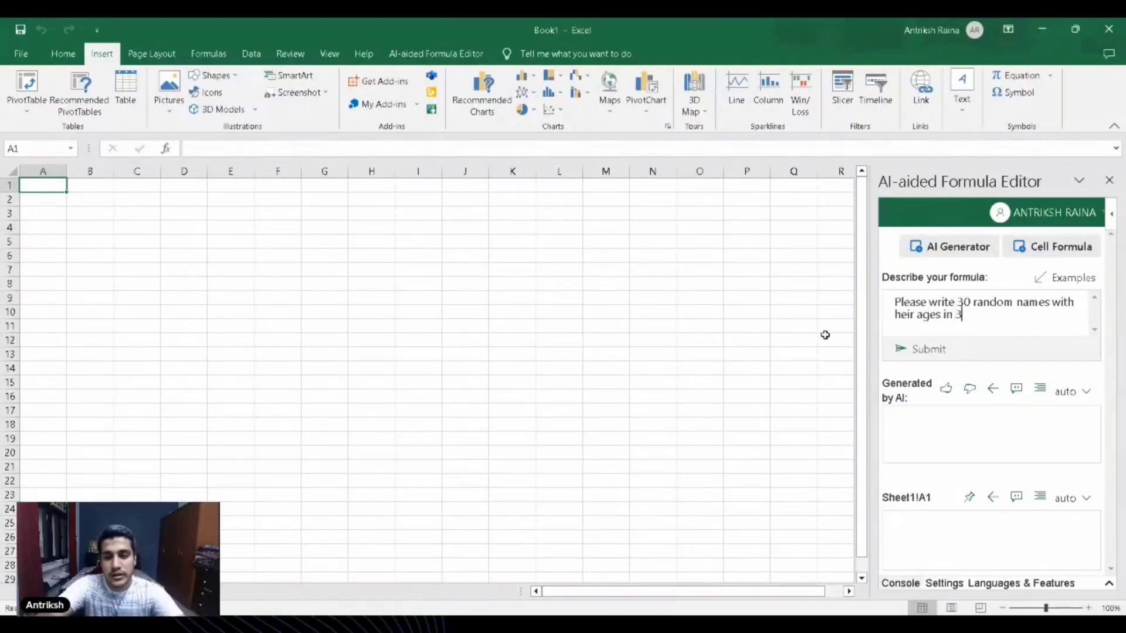
{"action": "type", "text": "0 cells"}
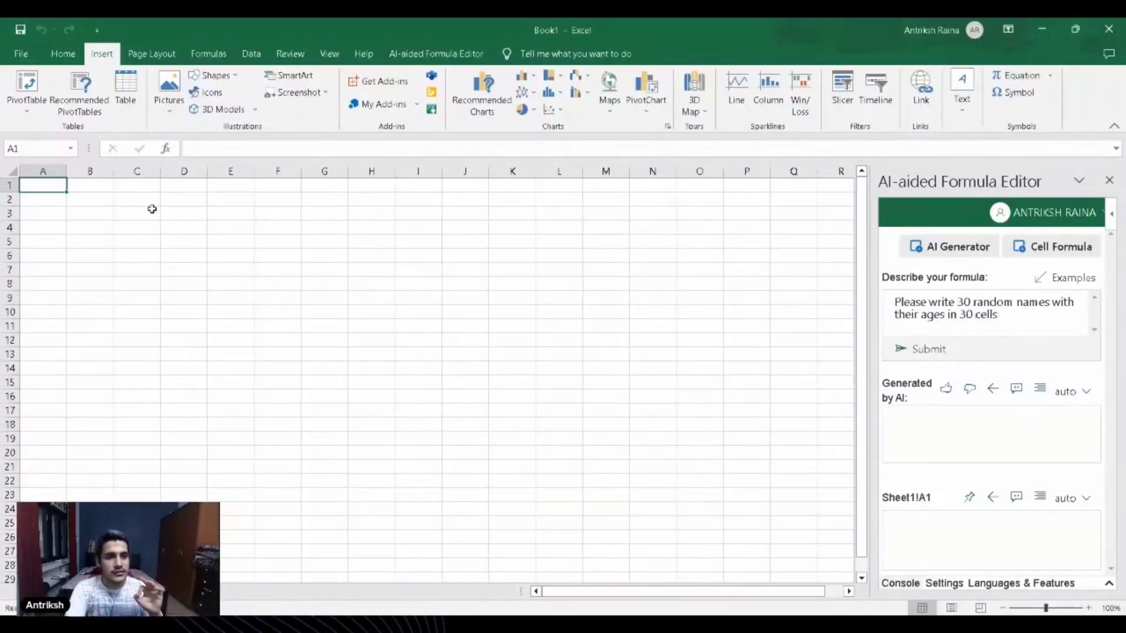
- Select A1:C30 and submit the description to the AI Generator
{"action": "left_click_drag", "start_coordinate": [48, 188], "coordinate": [132, 576]}
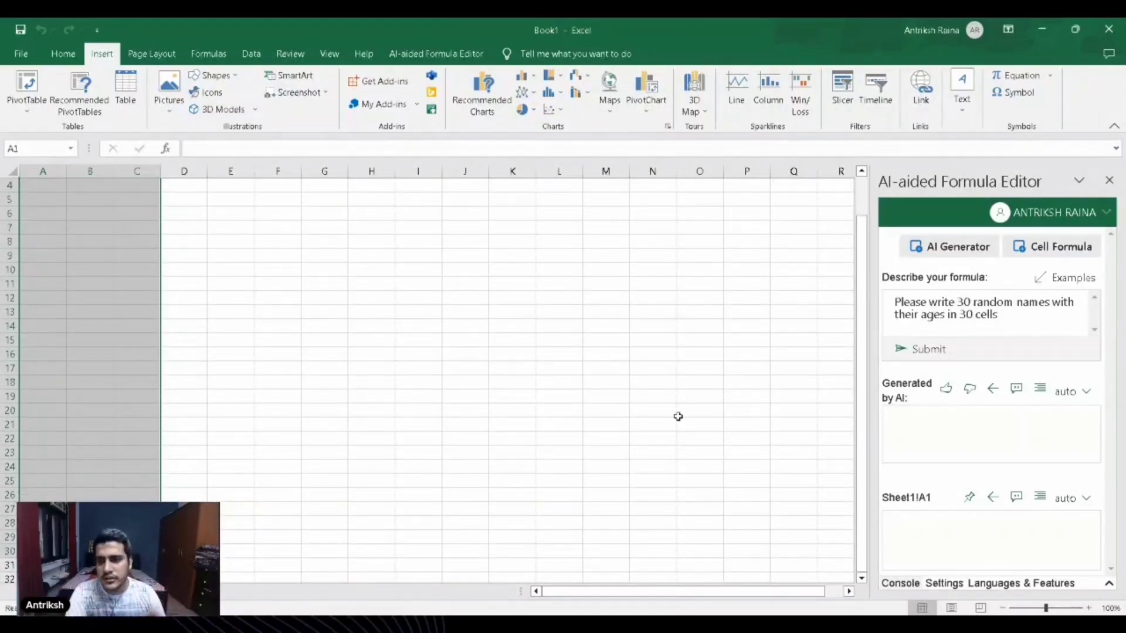
{"action": "left_click", "coordinate": [930, 350]}
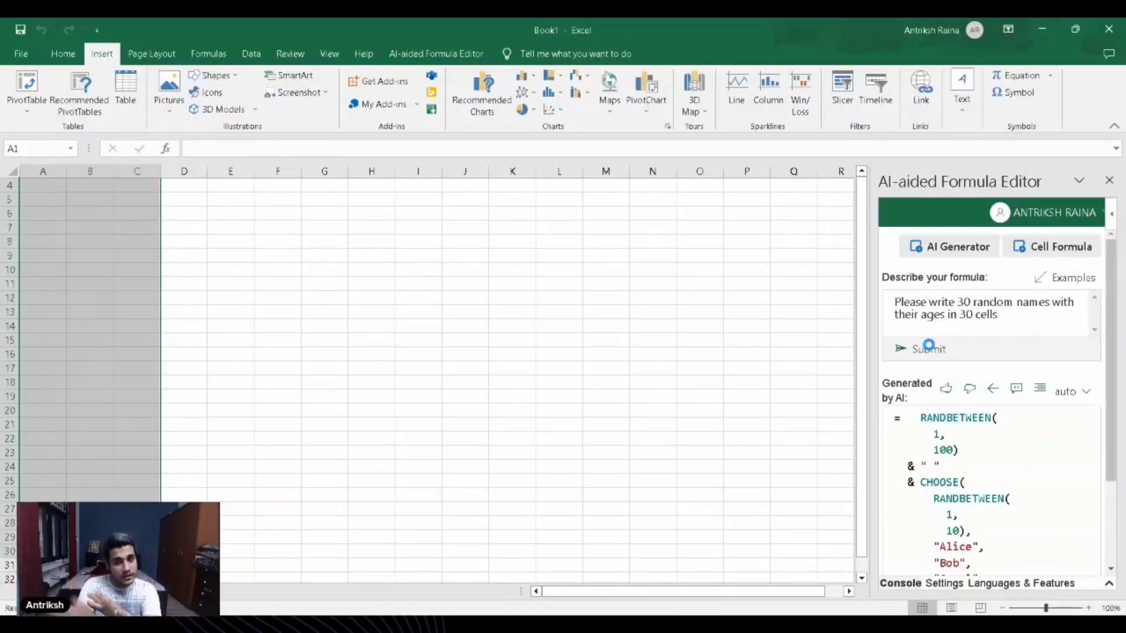
{"action": "scroll", "coordinate": [989, 456], "scroll_direction": "down", "scroll_amount": 2}
{"action": "scroll", "coordinate": [989, 455], "scroll_direction": "down", "scroll_amount": 1}
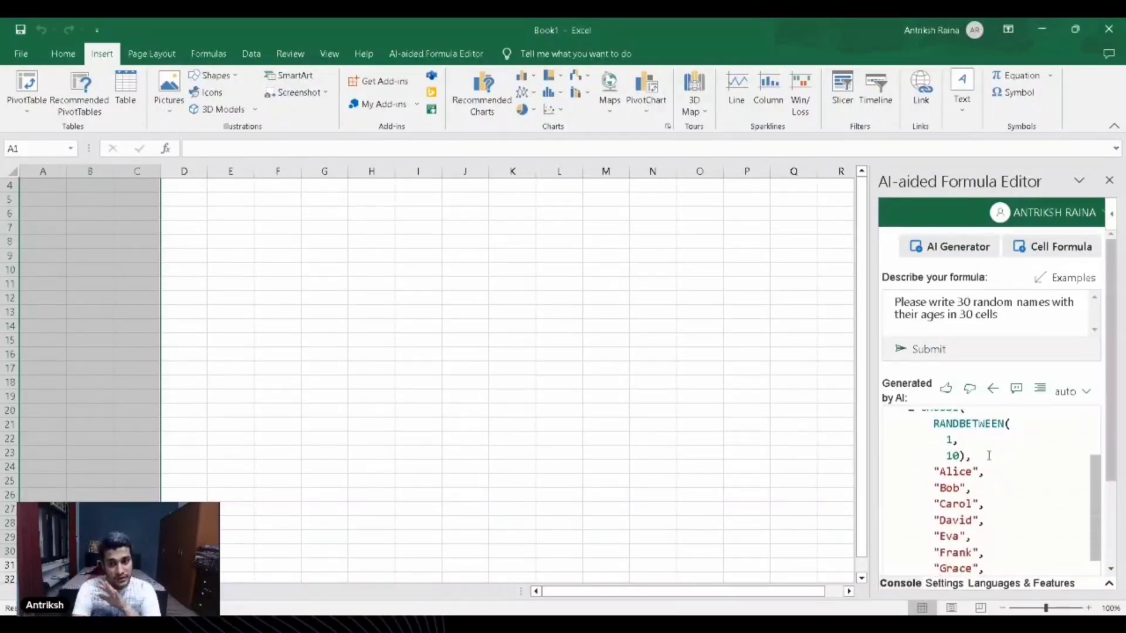
{"action": "scroll", "coordinate": [989, 454], "scroll_direction": "down", "scroll_amount": 2}
{"action": "scroll", "coordinate": [989, 455], "scroll_direction": "up", "scroll_amount": 1}
{"action": "scroll", "coordinate": [989, 455], "scroll_direction": "down", "scroll_amount": 1}
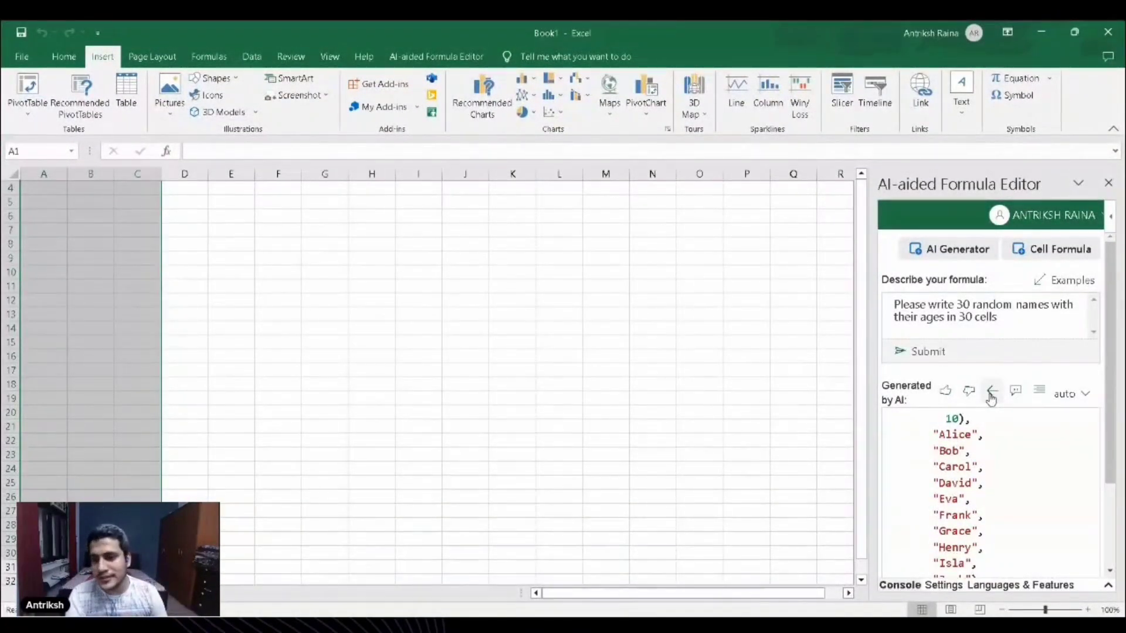
- Insert the generated names-and-ages formula into the selected cells and deselect
{"action": "left_click", "coordinate": [991, 392]}
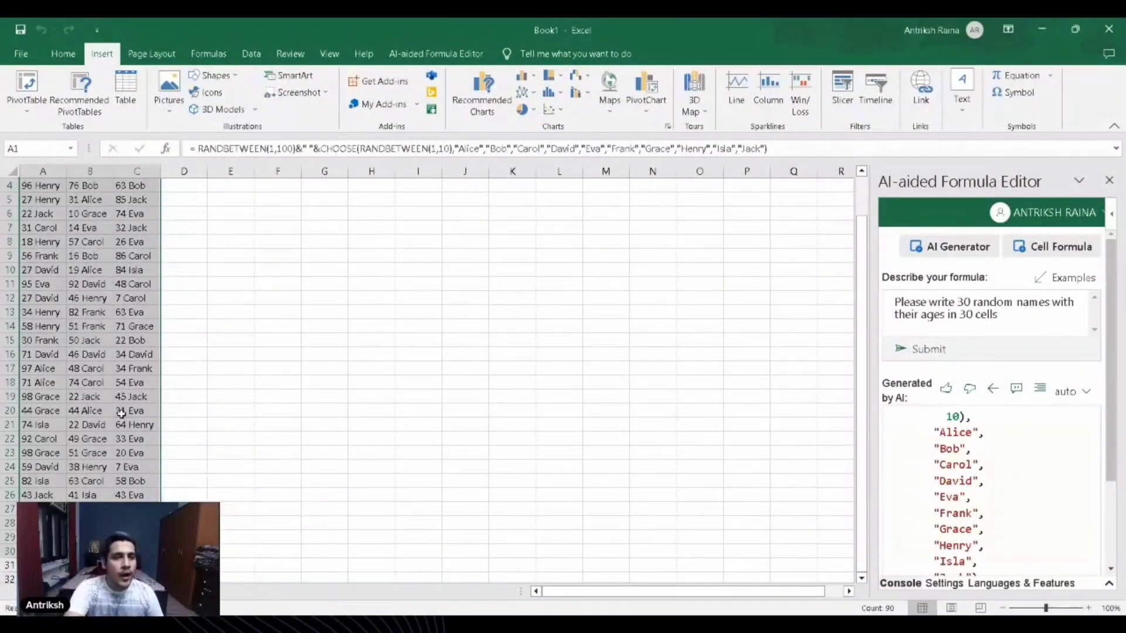
{"action": "scroll", "coordinate": [121, 411], "scroll_direction": "up", "scroll_amount": 1}
{"action": "left_click", "coordinate": [319, 284]}
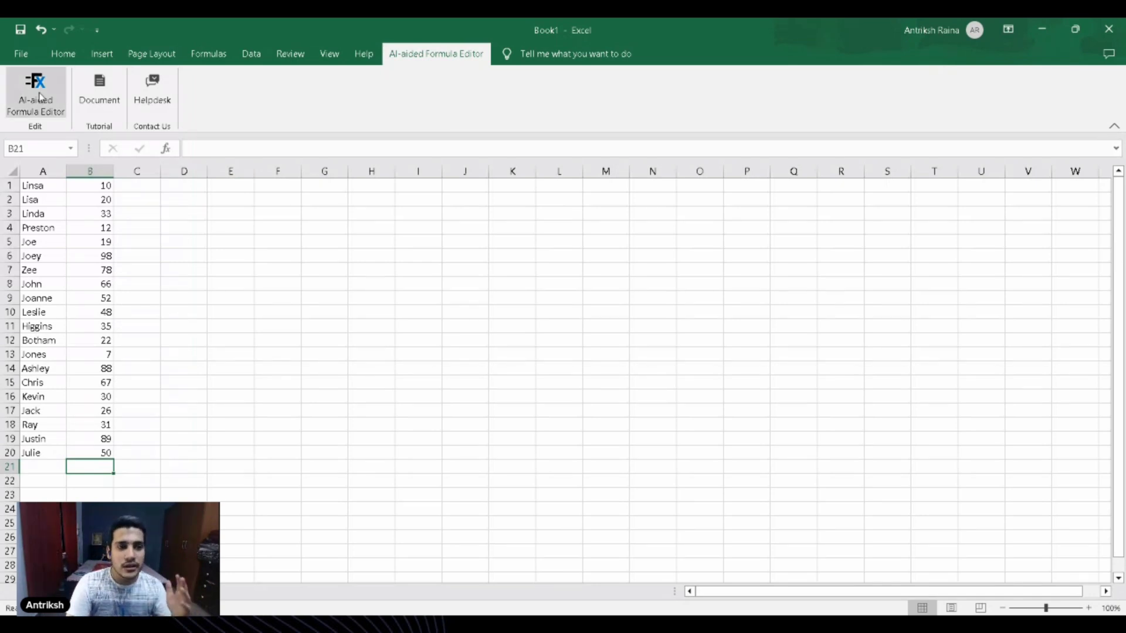
- Clear the old AI description and write 'Add the numbers from B1 to B20 and write it in B21'
{"action": "left_click", "coordinate": [38, 92]}
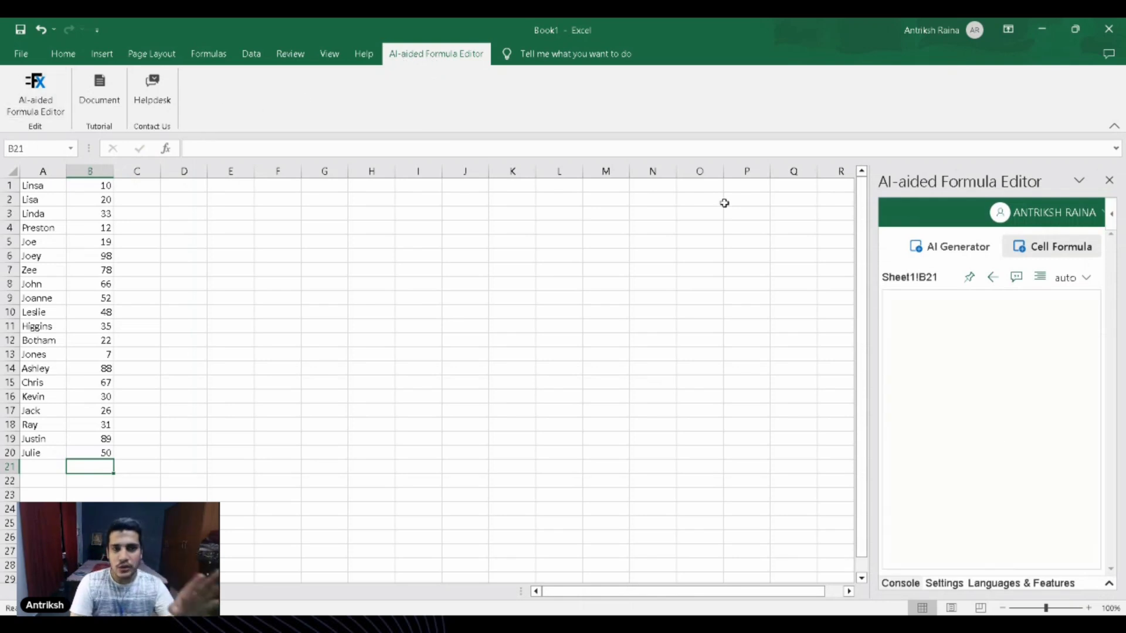
{"action": "left_click", "coordinate": [939, 254]}
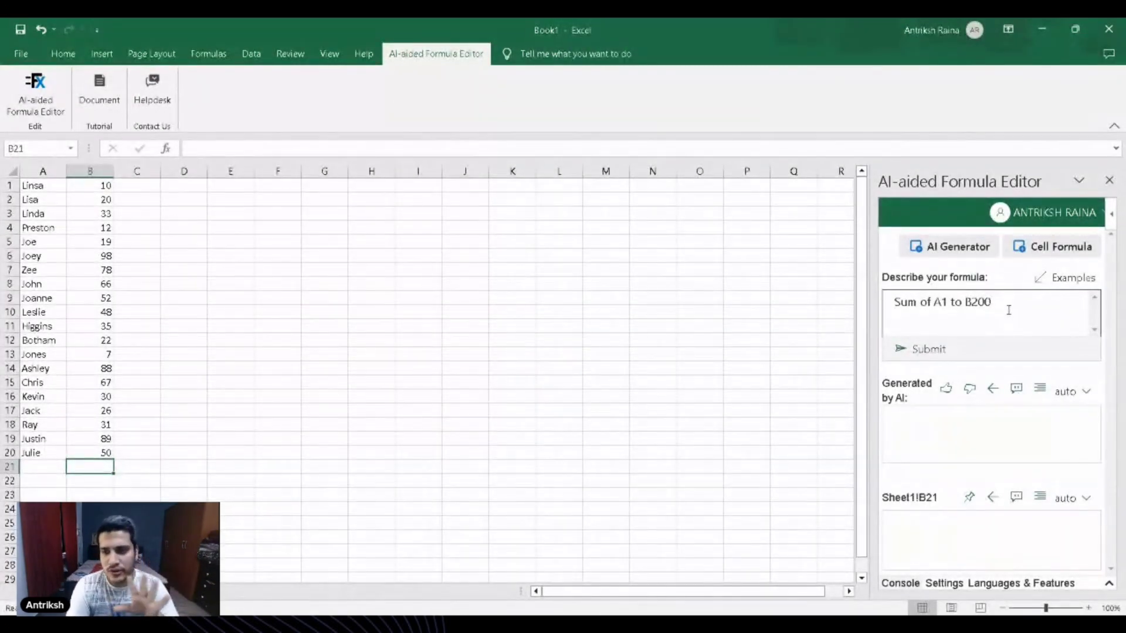
{"action": "left_click_drag", "start_coordinate": [1008, 310], "coordinate": [881, 310]}
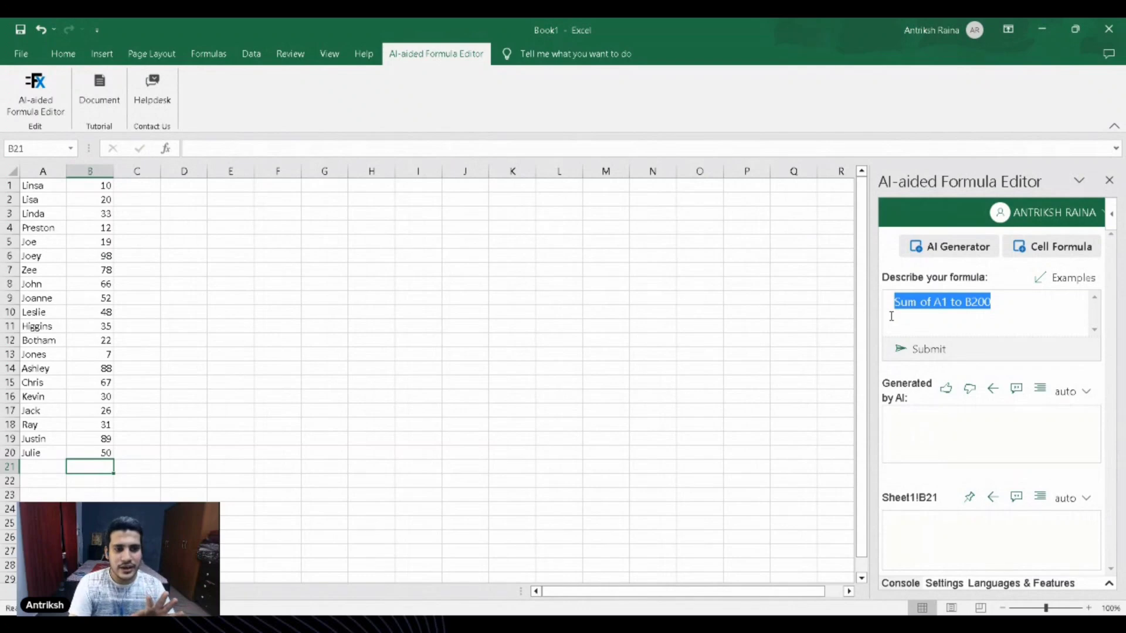
{"action": "key", "text": "BackSpace"}
{"action": "type", "text": "Add"}
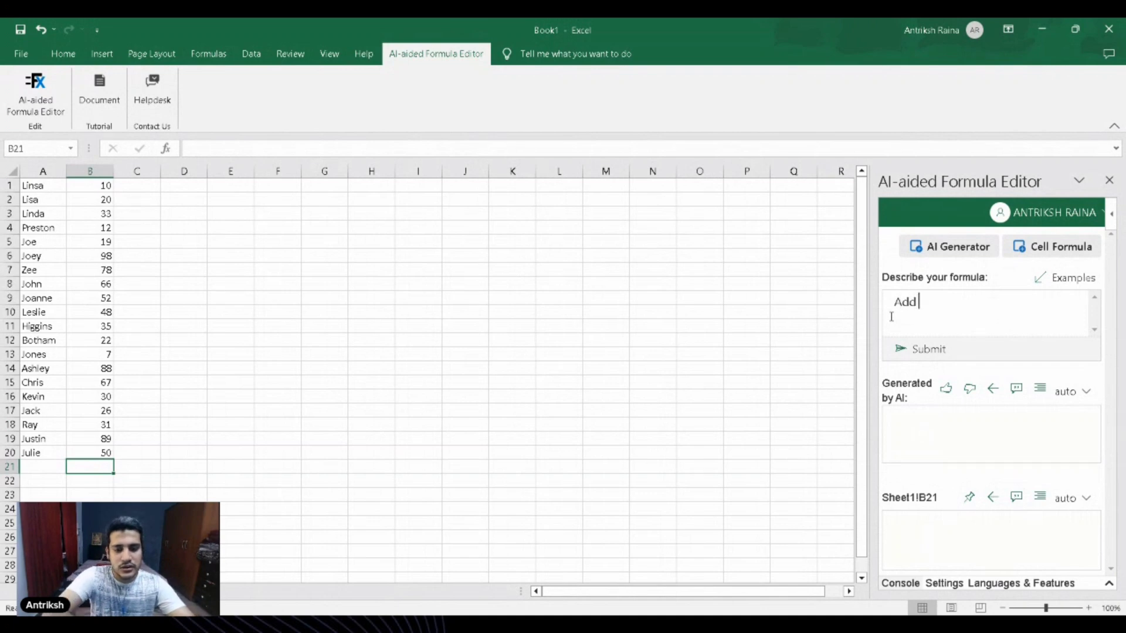
{"action": "type", "text": "the number fr"}
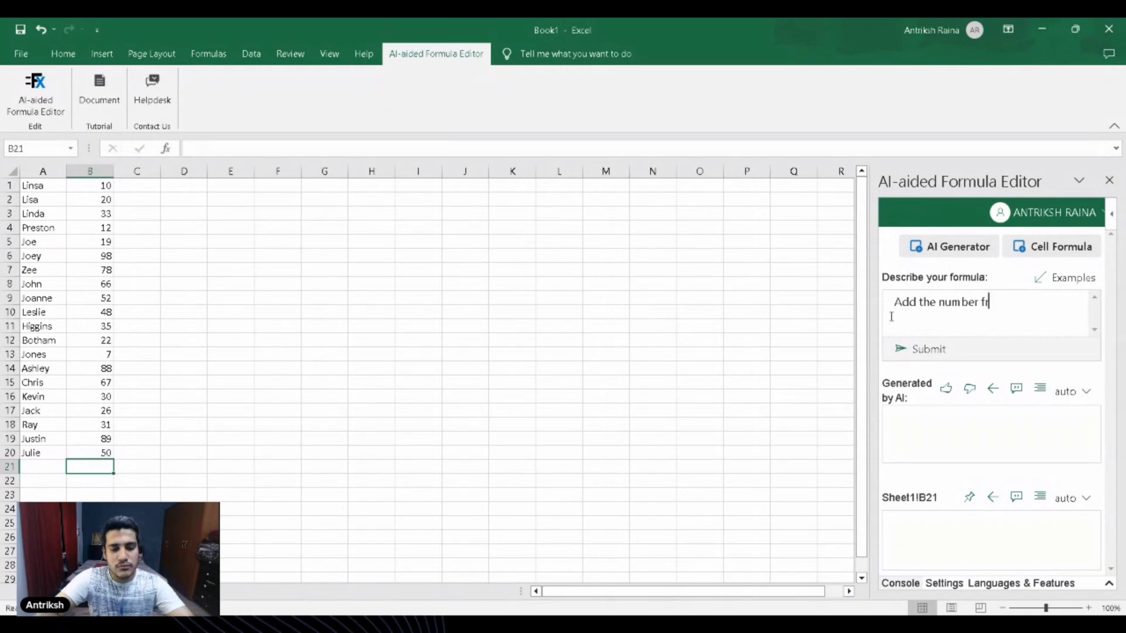
{"action": "type", "text": "om B1 to B20"}
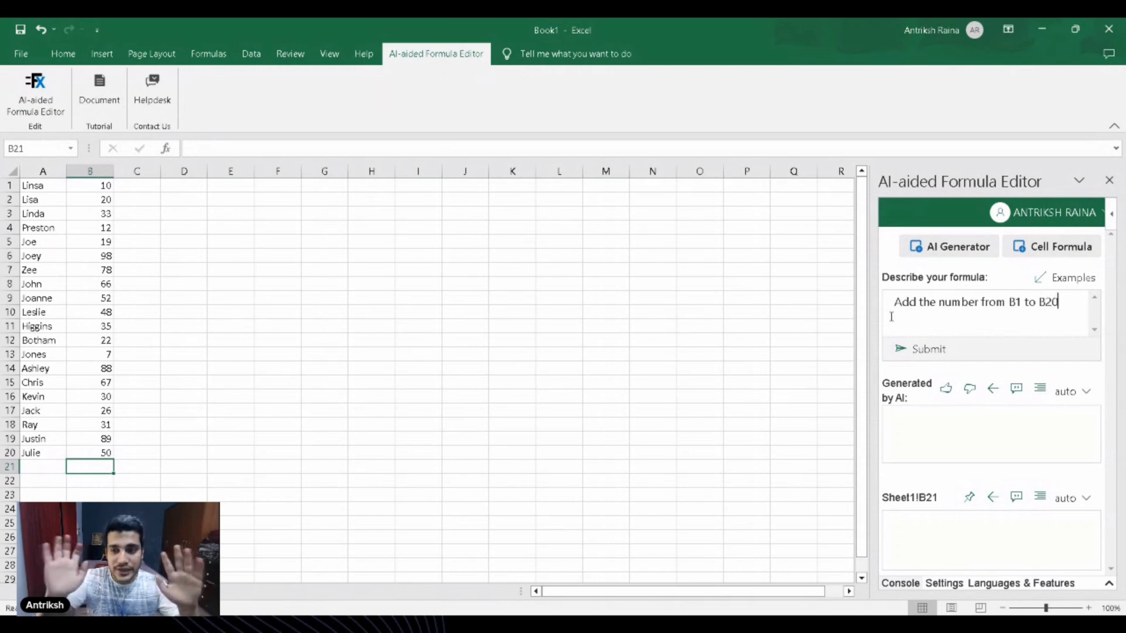
{"action": "type", "text": " and"}
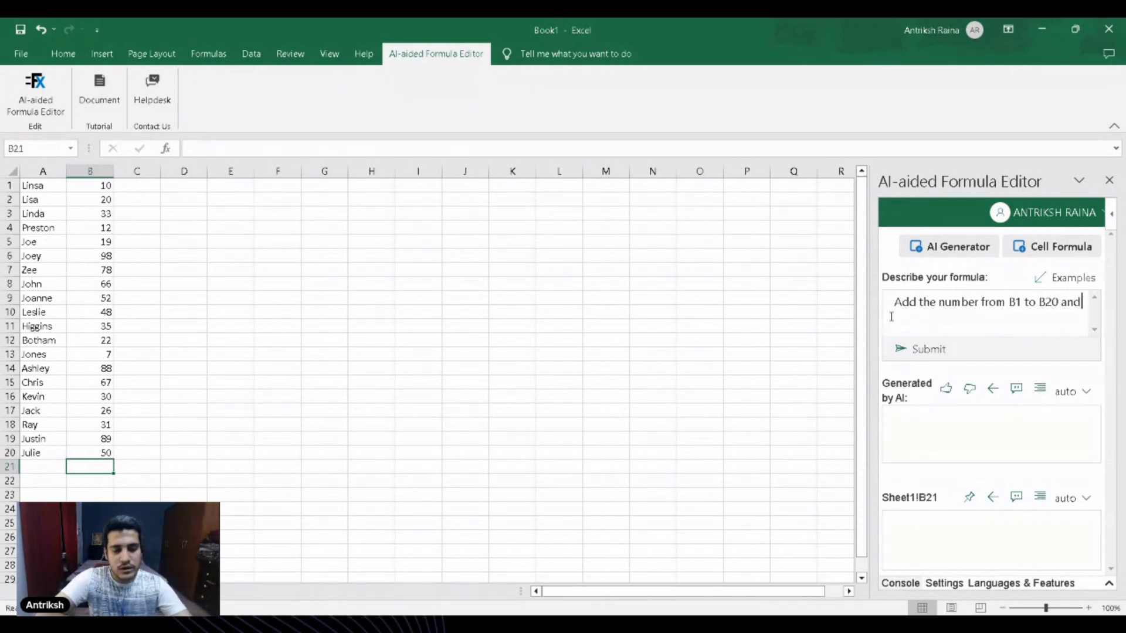
{"action": "type", "text": " write it in B"}
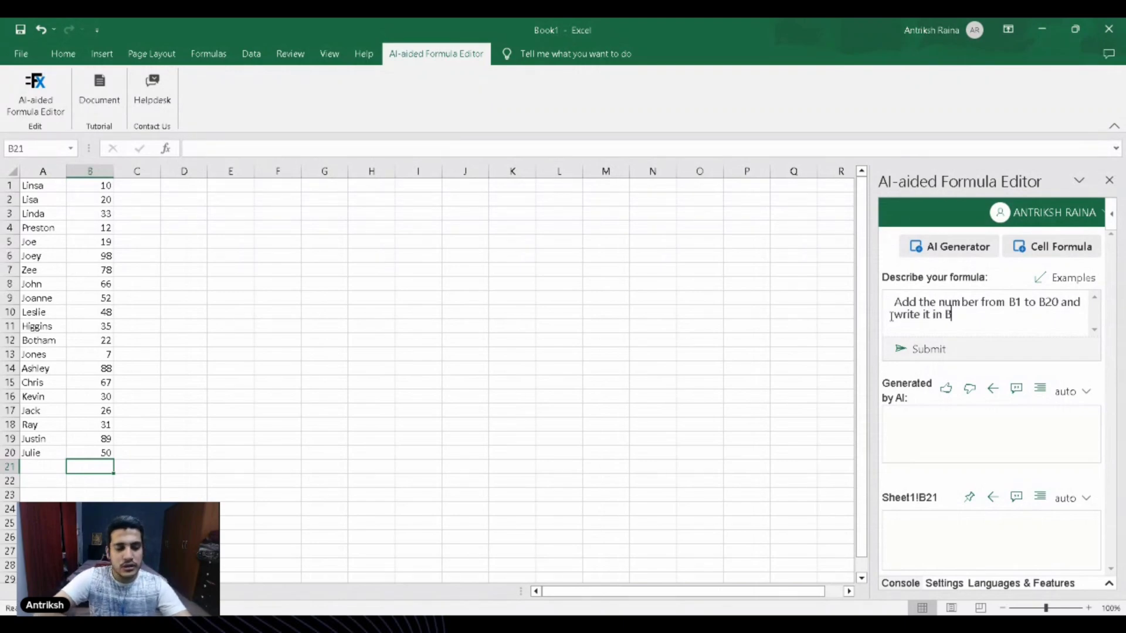
{"action": "type", "text": "21"}
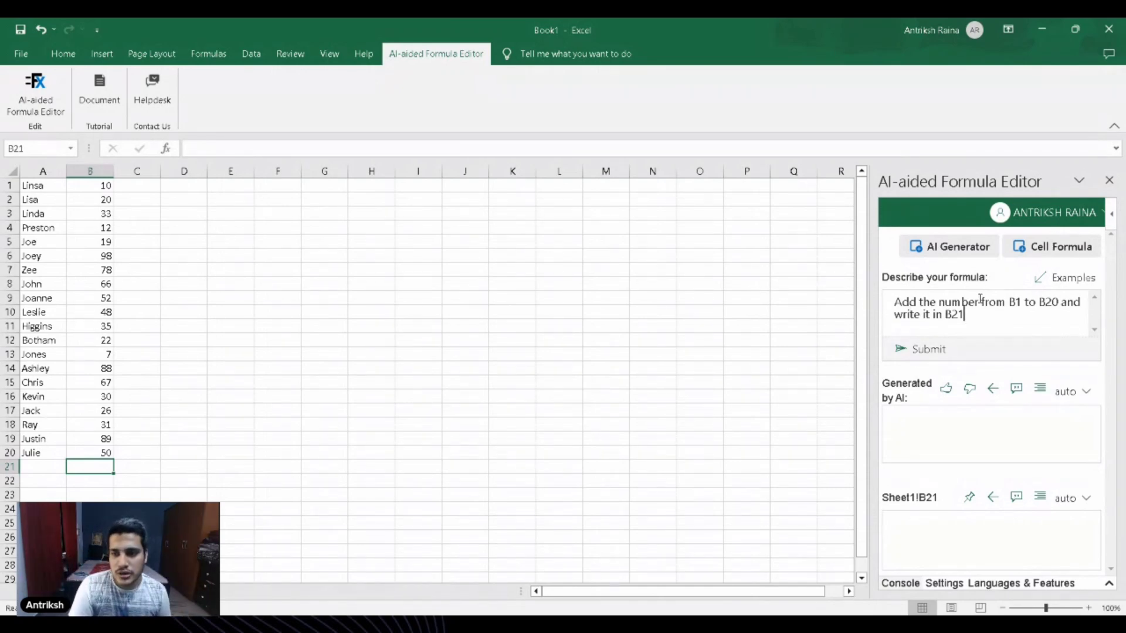
{"action": "left_click", "coordinate": [980, 302]}
{"action": "type", "text": "s"}
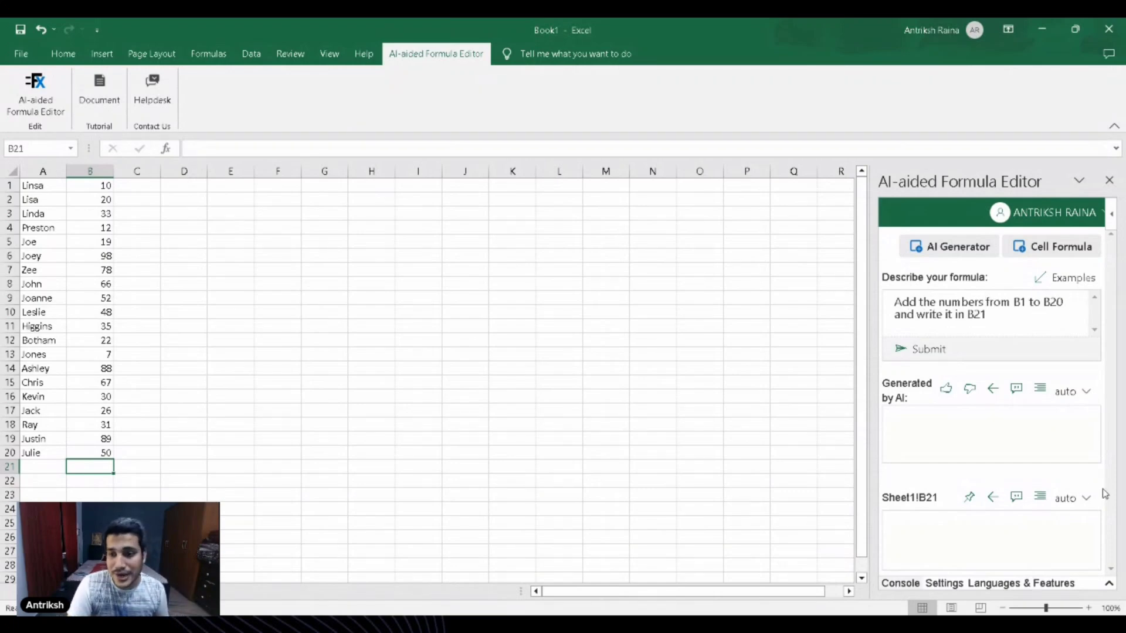
- Submit the request and insert the generated =SUM(B1:B20) into B21, showing 881
{"action": "left_click", "coordinate": [899, 352]}
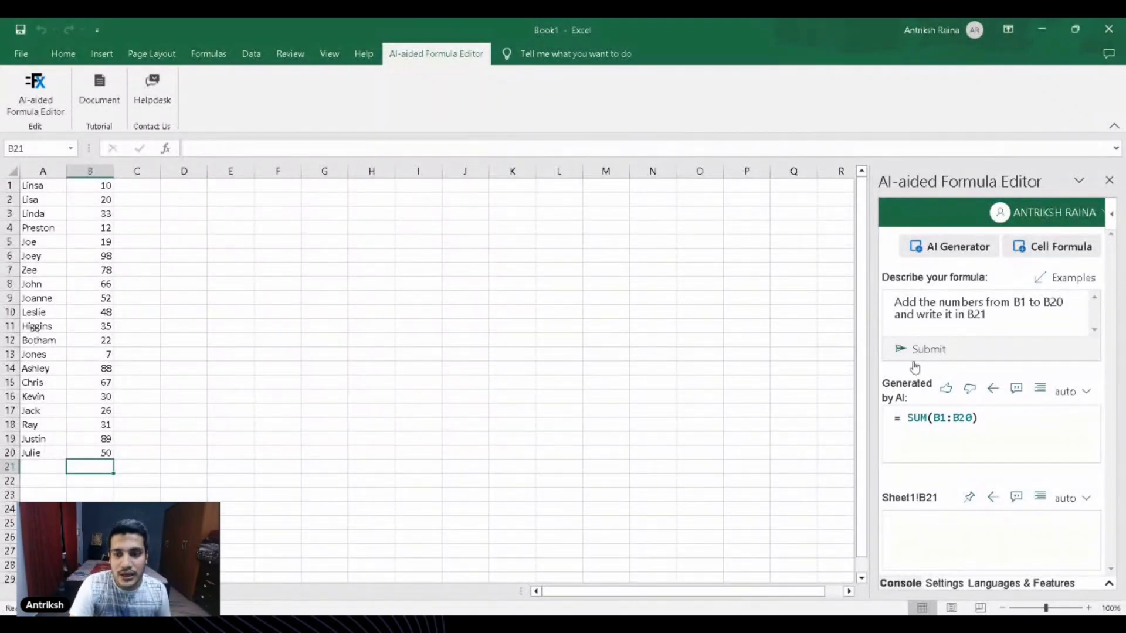
{"action": "left_click", "coordinate": [993, 390]}
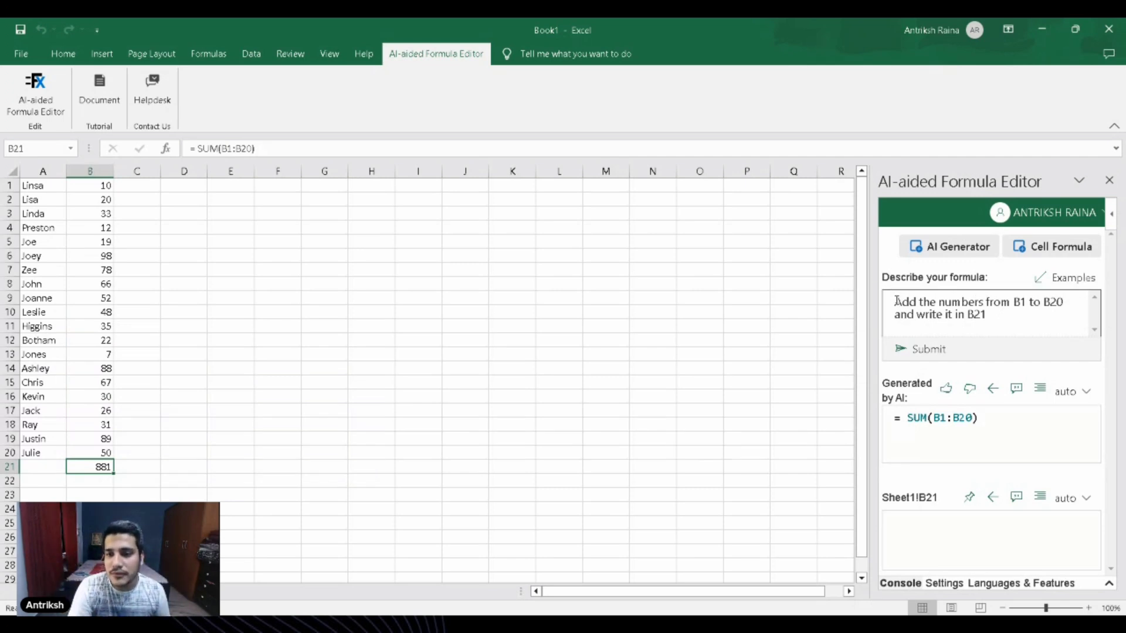
- Reword the description to 'How many numbers in B1 to B20 are greater than 30'
{"action": "left_click_drag", "start_coordinate": [895, 302], "coordinate": [1010, 307]}
{"action": "key", "text": "BackSpace"}
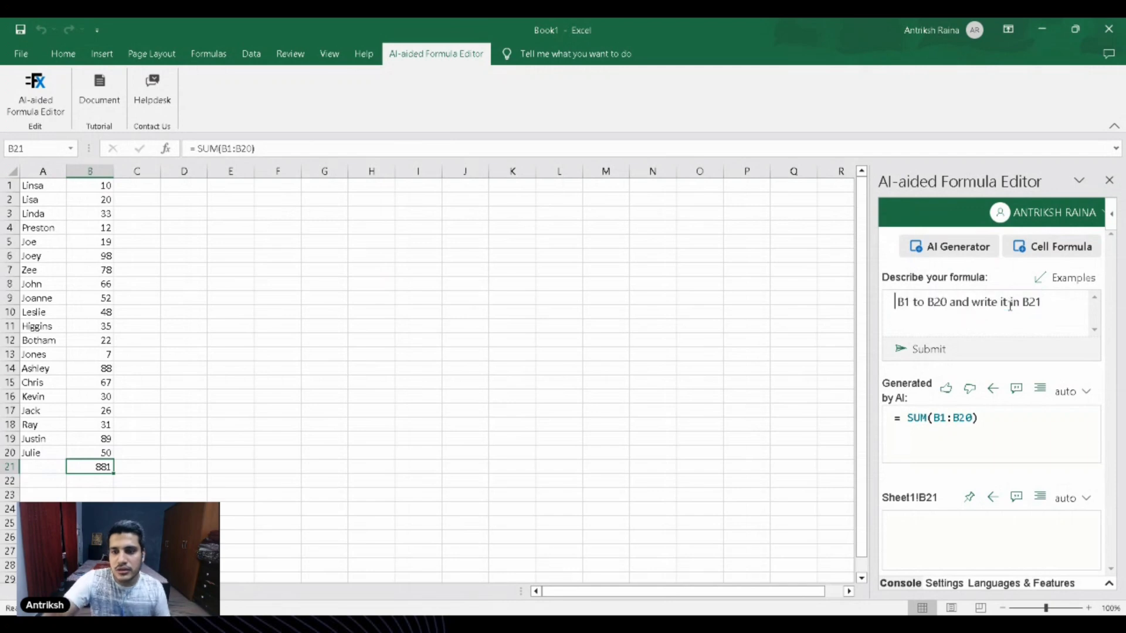
{"action": "type", "text": "How"}
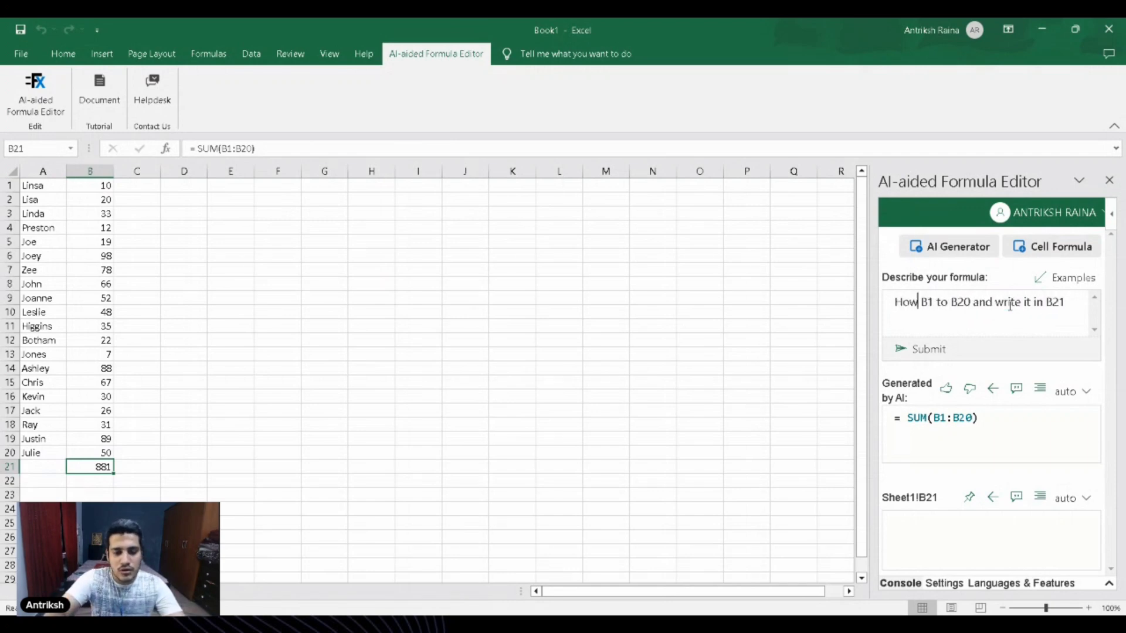
{"action": "type", "text": " mant"}
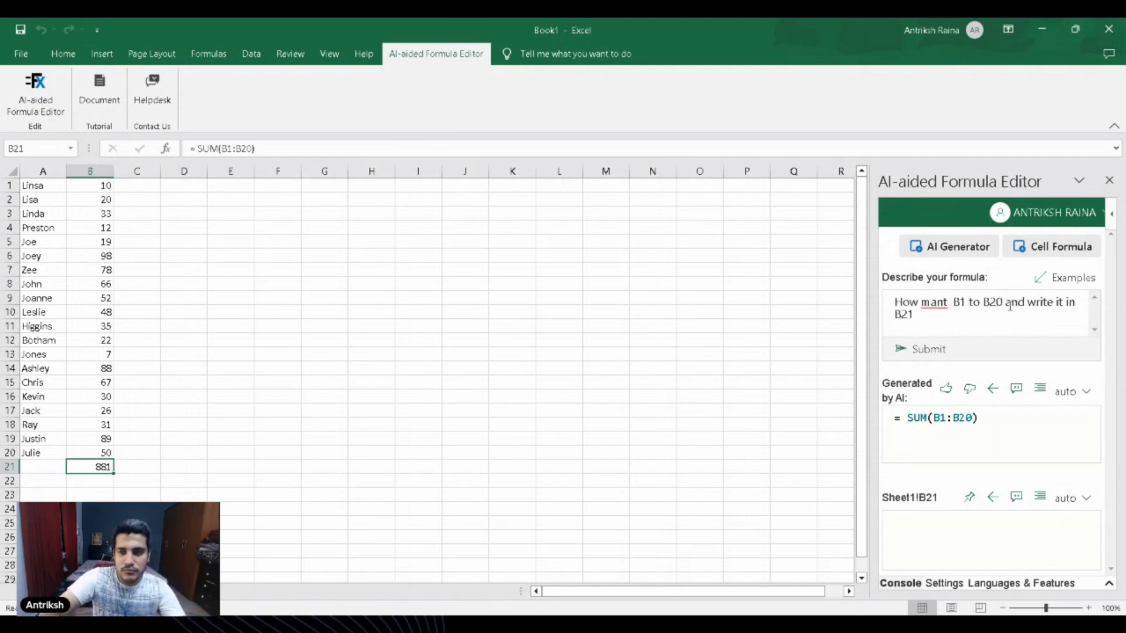
{"action": "key", "text": "BackSpace"}
{"action": "type", "text": "y n"}
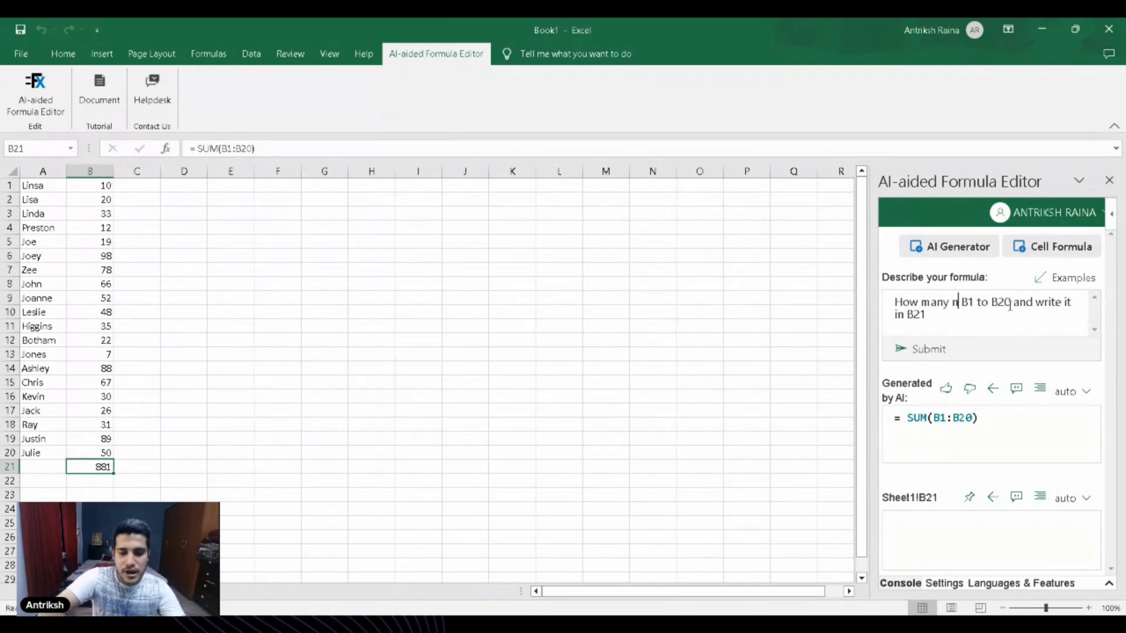
{"action": "type", "text": "umbers"}
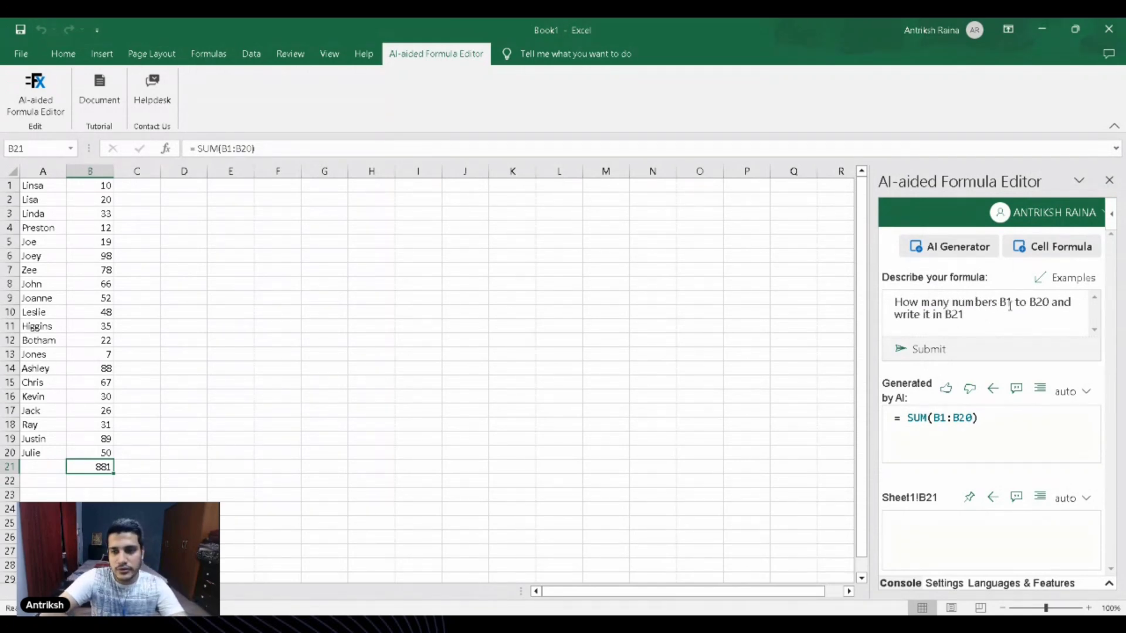
{"action": "type", "text": " in"}
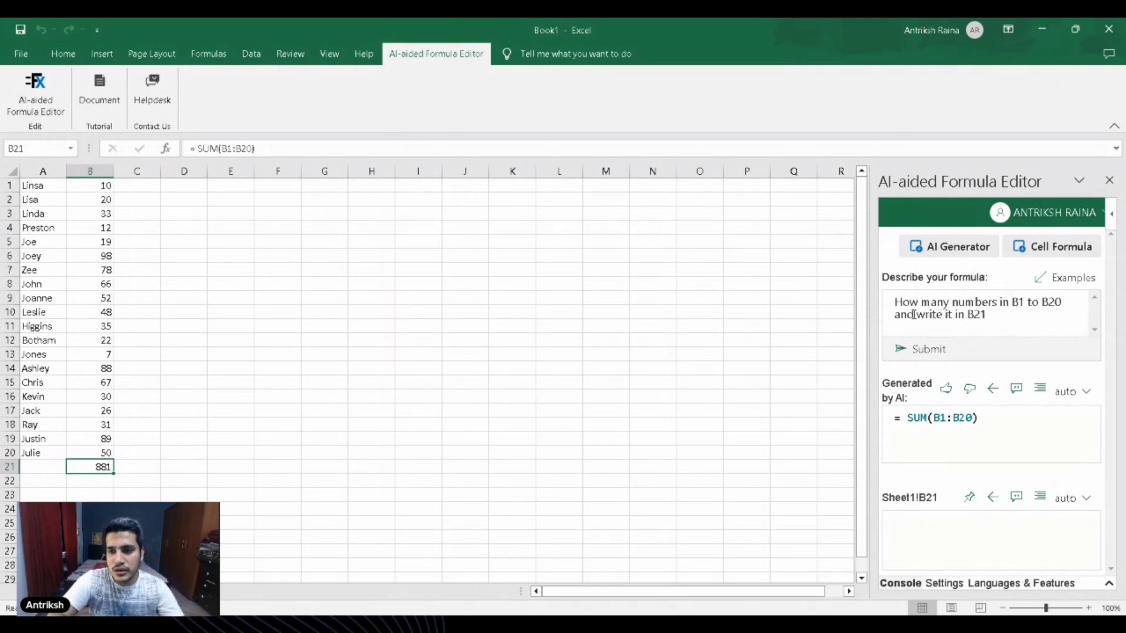
{"action": "key", "text": "BackSpace"}
{"action": "type", "text": "re"}
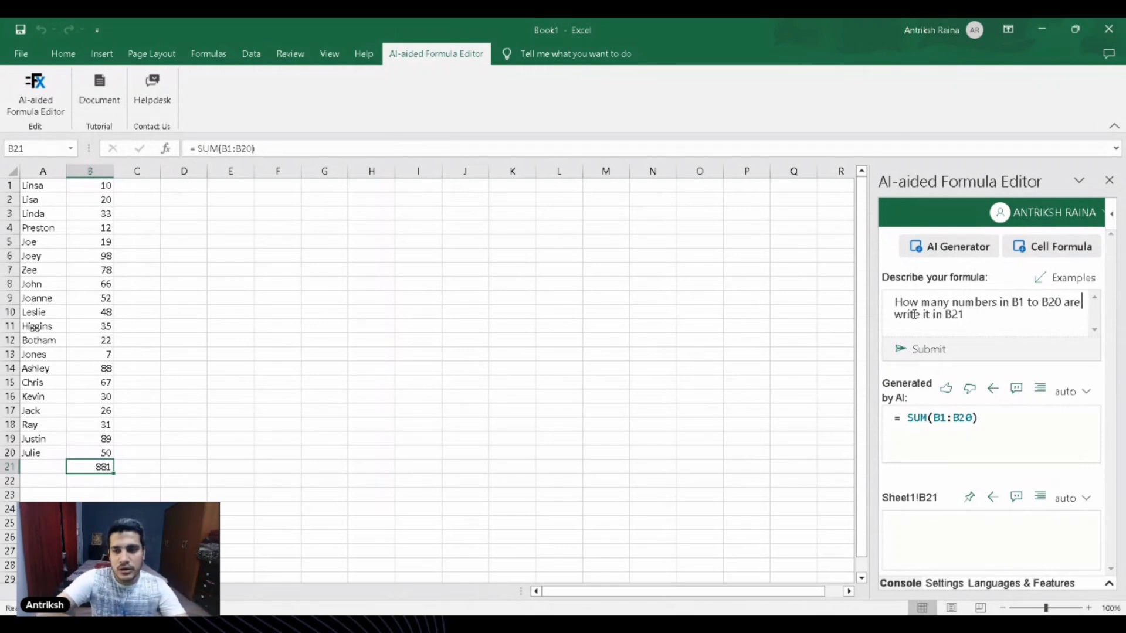
{"action": "type", "text": "greate"}
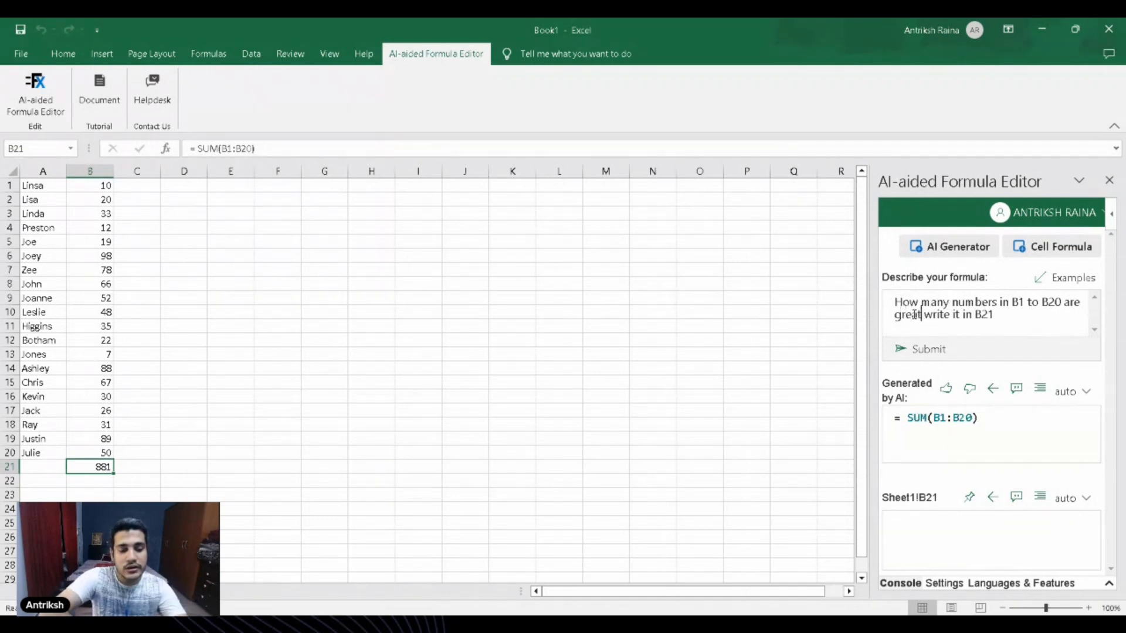
{"action": "type", "text": "r than"}
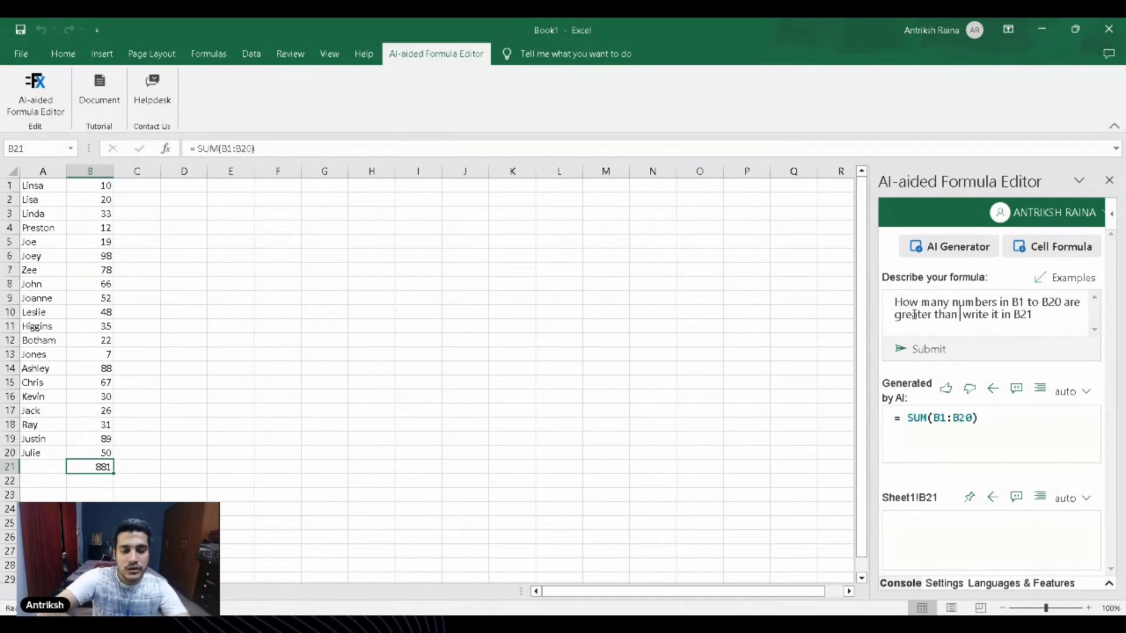
{"action": "type", "text": " 30"}
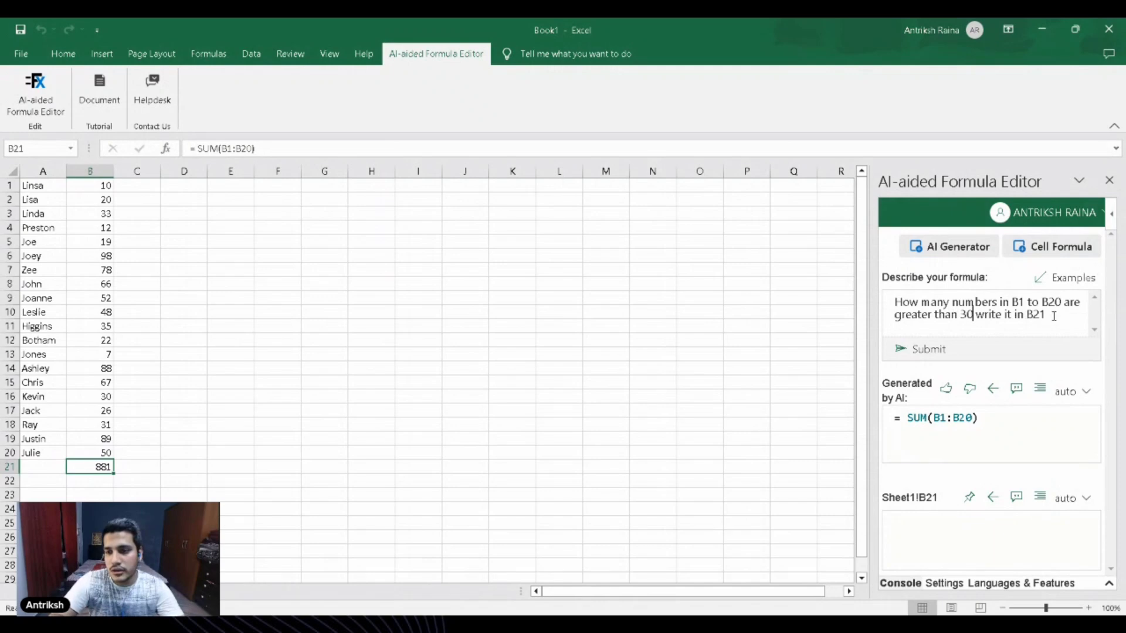
{"action": "key", "text": "BackSpace"}
{"action": "key", "text": "BackSpace"}
{"action": "key", "text": "BackSpace"}
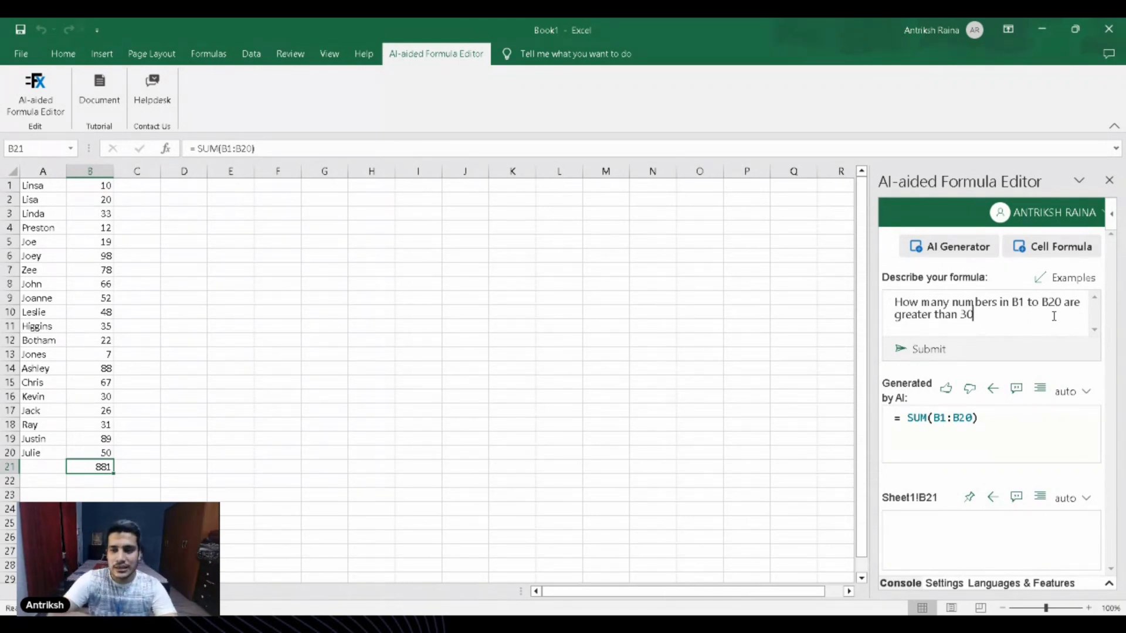
- Submit the counting request and insert =COUNTIF(B1:B20,">30") into B21, showing 12
{"action": "left_click", "coordinate": [910, 350]}
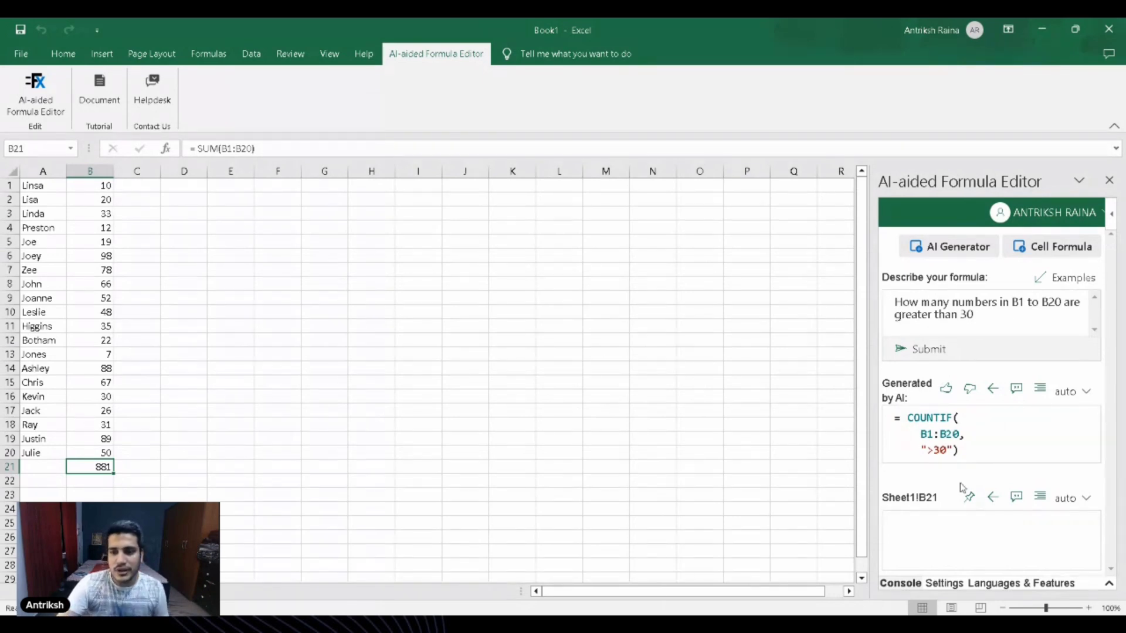
{"action": "left_click", "coordinate": [992, 392]}
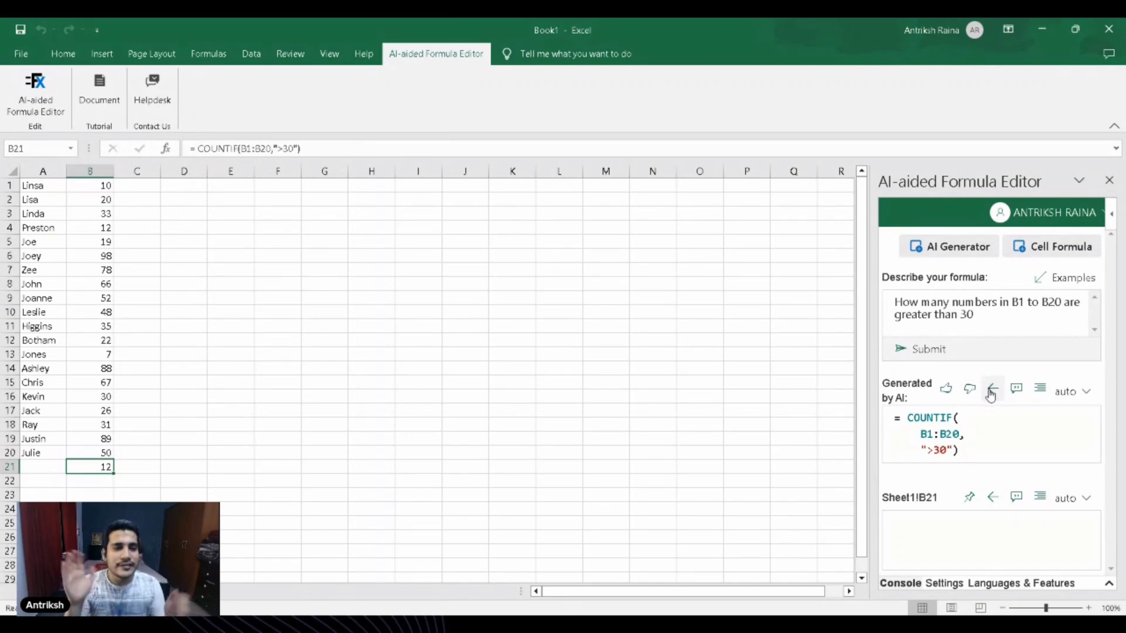